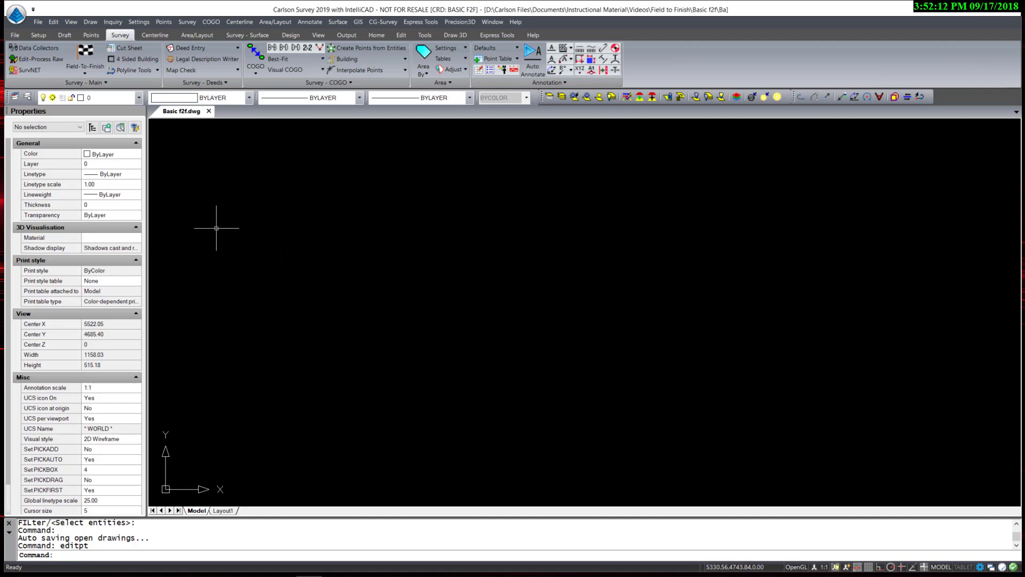
- Show the Points ribbon tools for the empty Basic f2f.dwg drawing
left_click(92, 35)
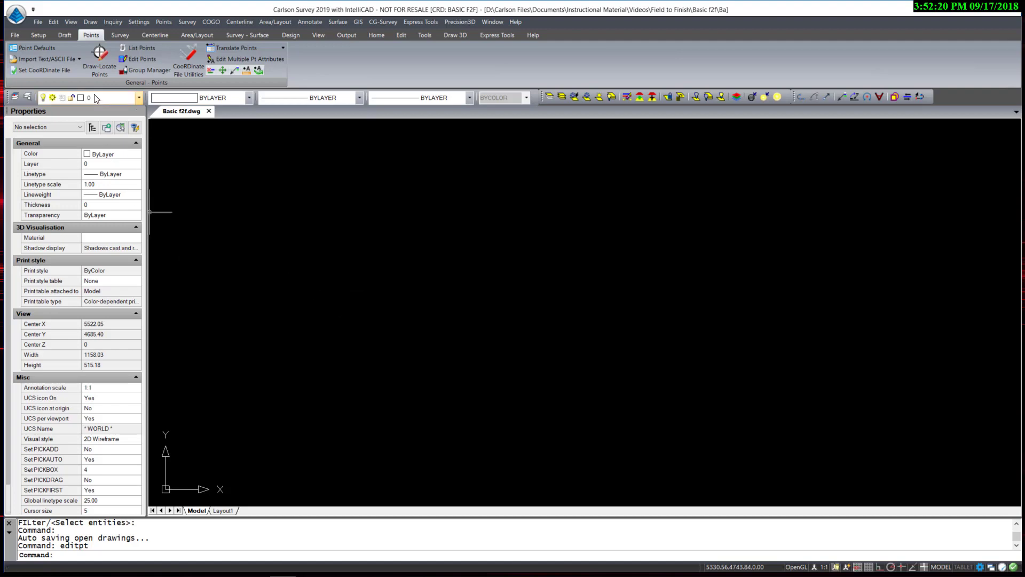
left_click(145, 59)
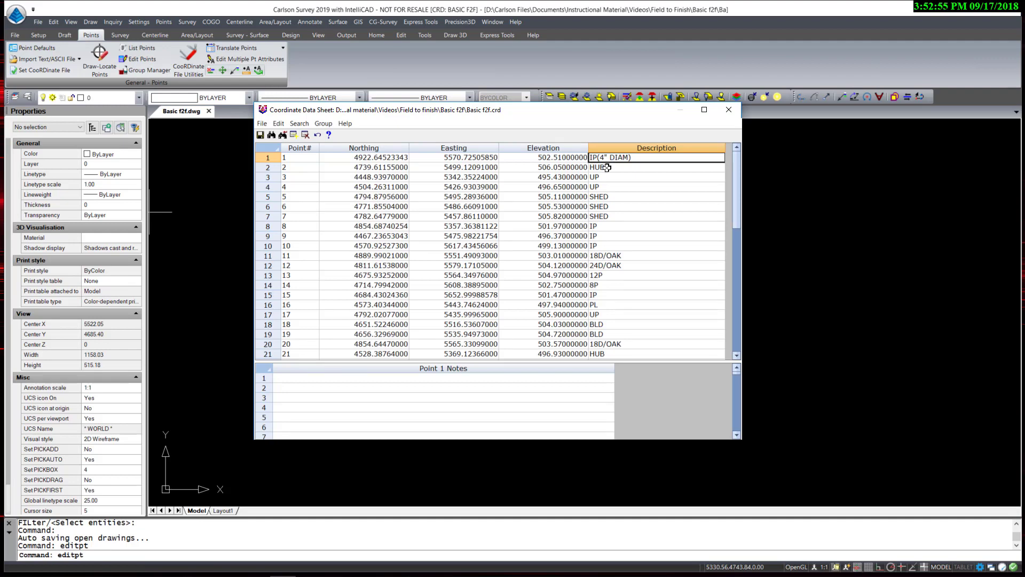
key("Down")
key("Down")
key("Down")
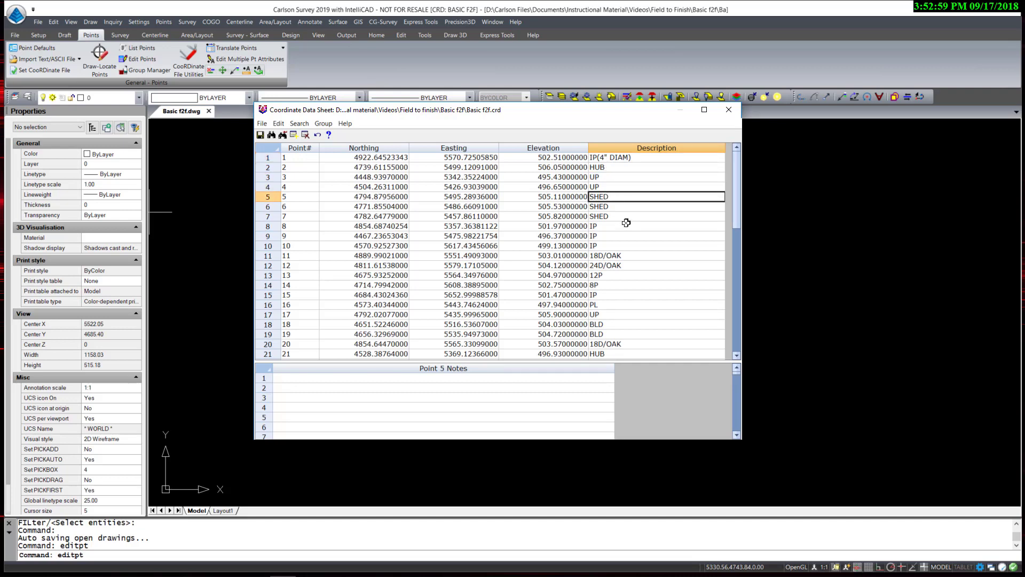
left_click(633, 255)
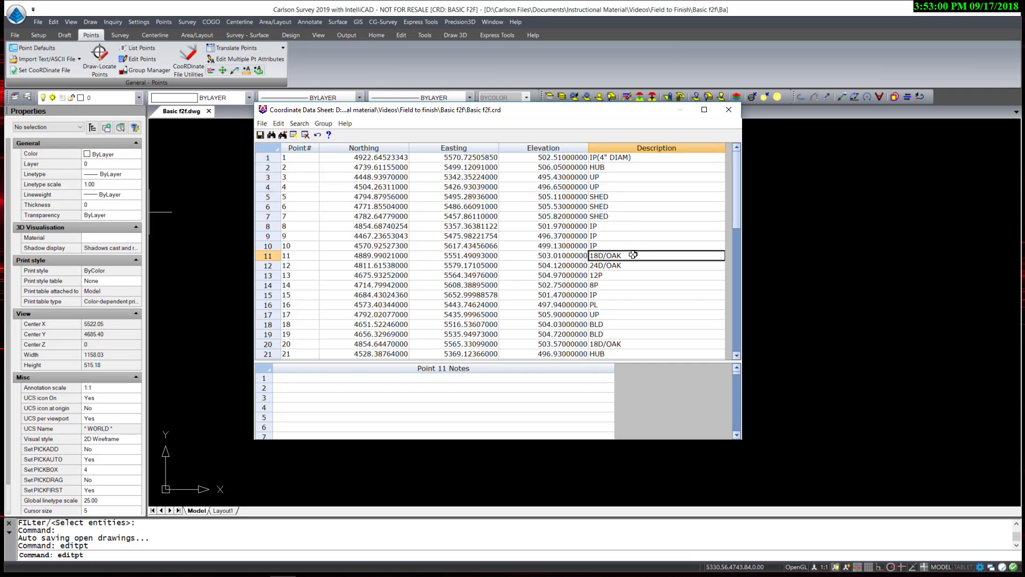
left_click(620, 325)
scroll(620, 325, "down", 4)
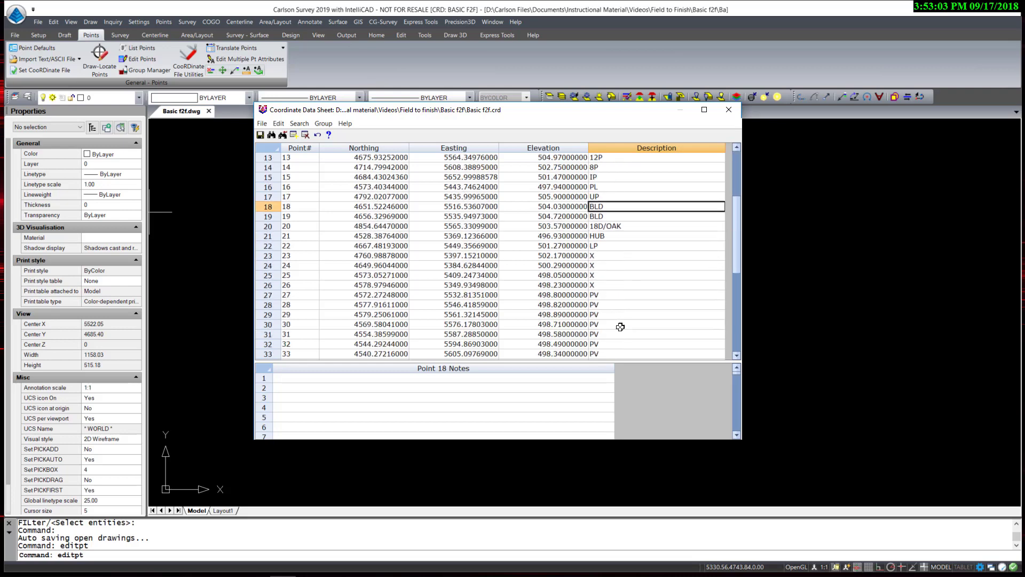
left_click(607, 255)
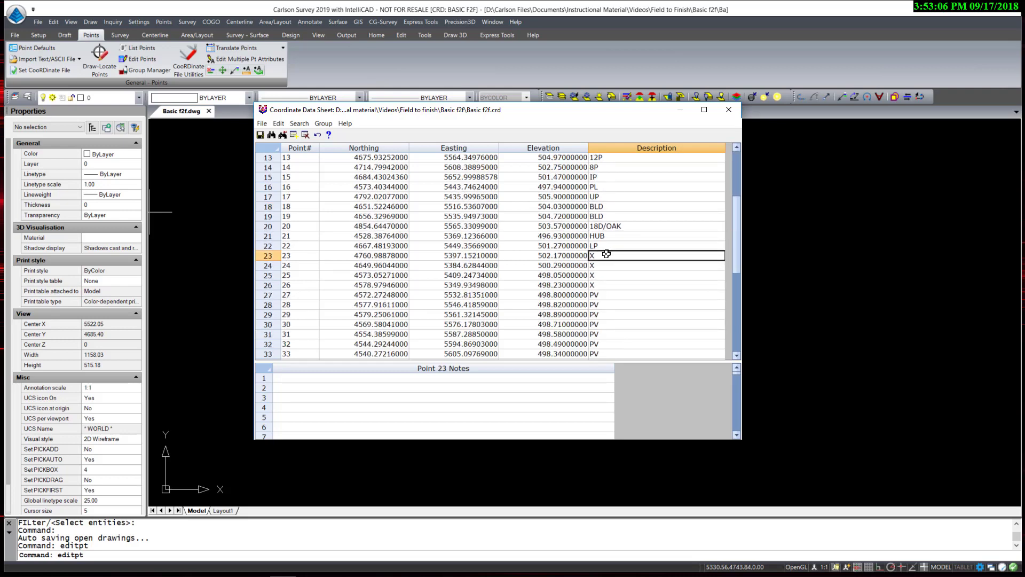
left_click(606, 292)
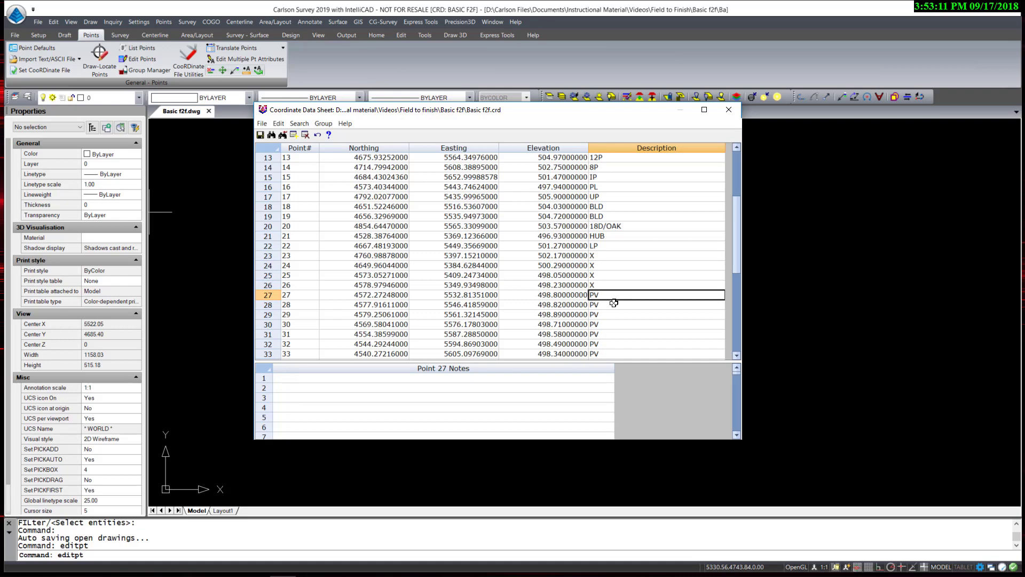
scroll(614, 302, "down", 7)
left_click(610, 266)
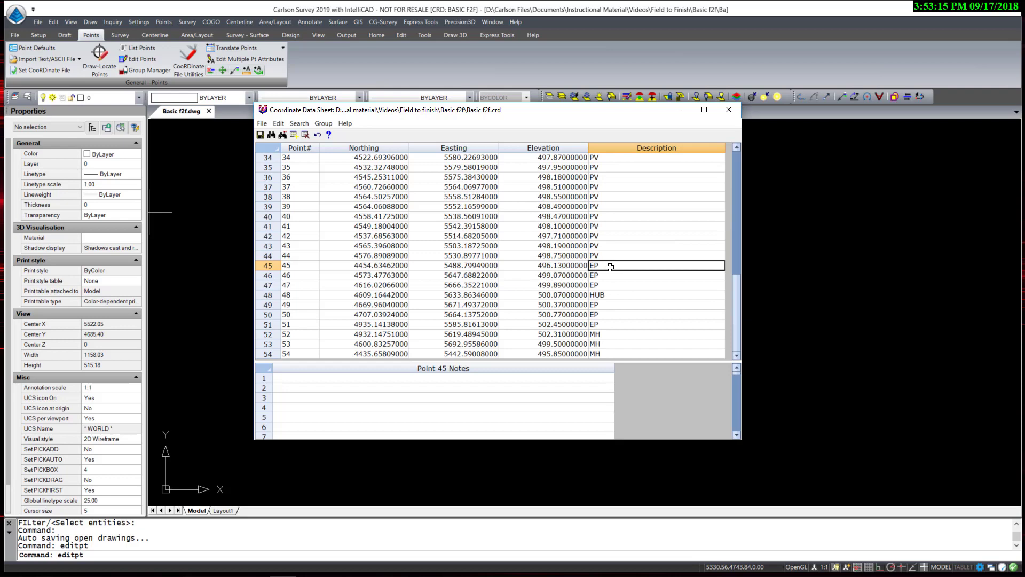
left_click(626, 335)
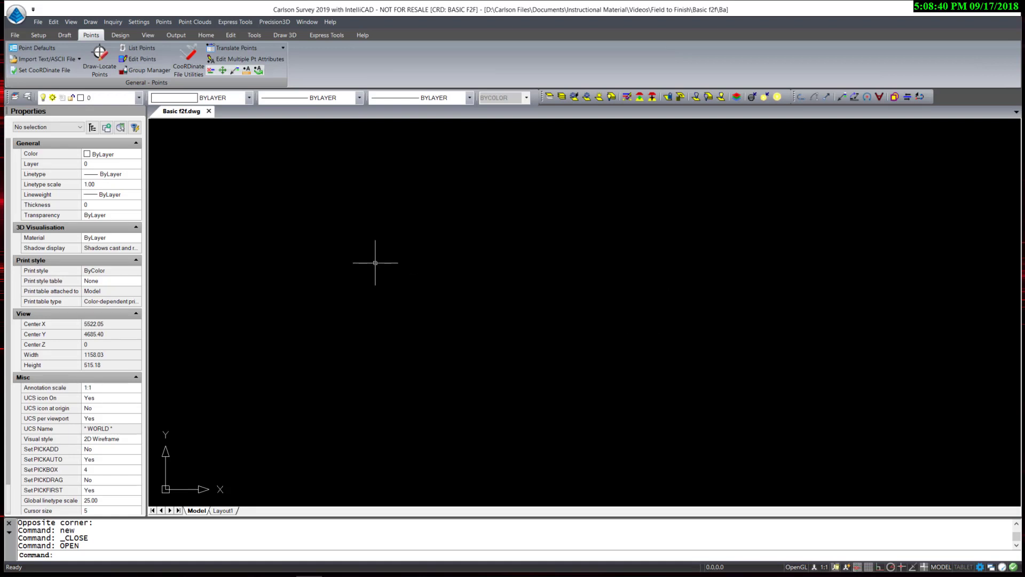
- In Draw-Locate Points, set the point symbol to open circle SPT2 on layer PNTS
left_click(100, 59)
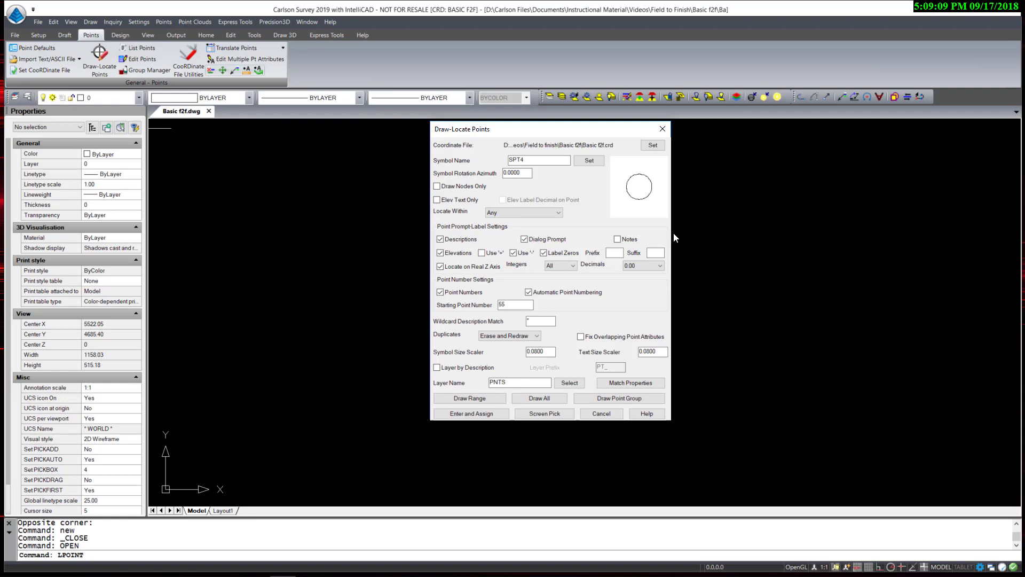
left_click(590, 162)
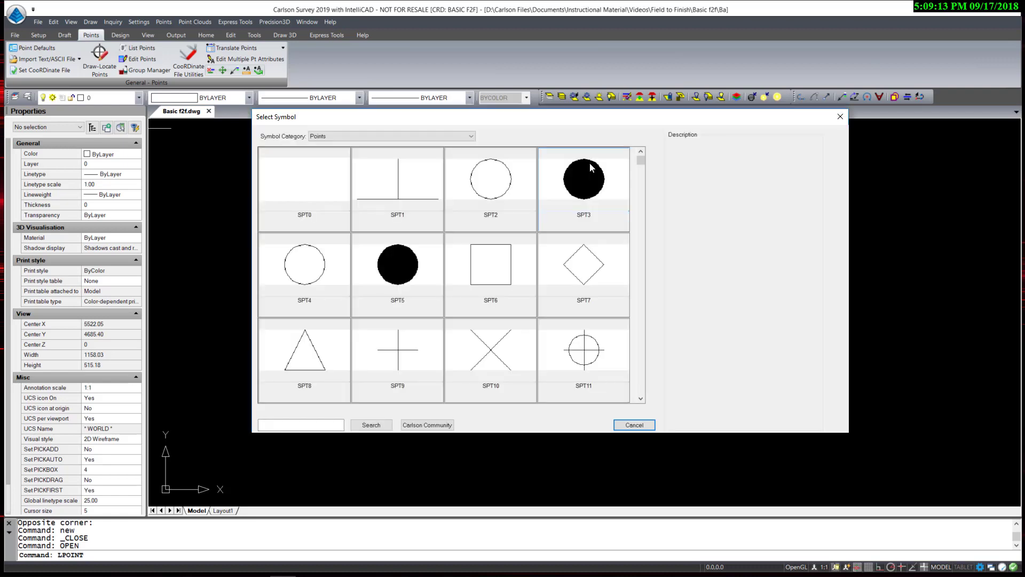
left_click(464, 136)
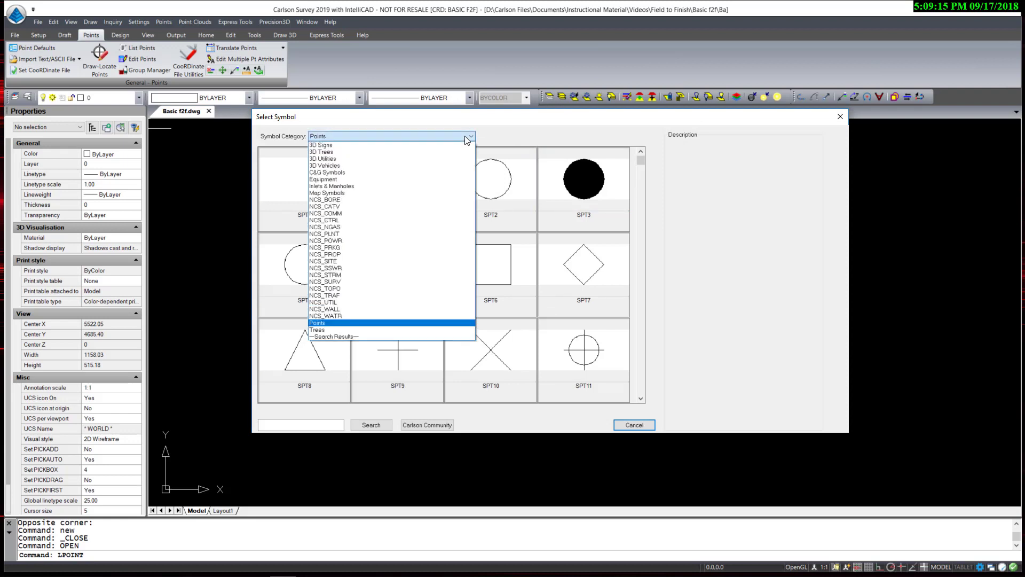
left_click(465, 136)
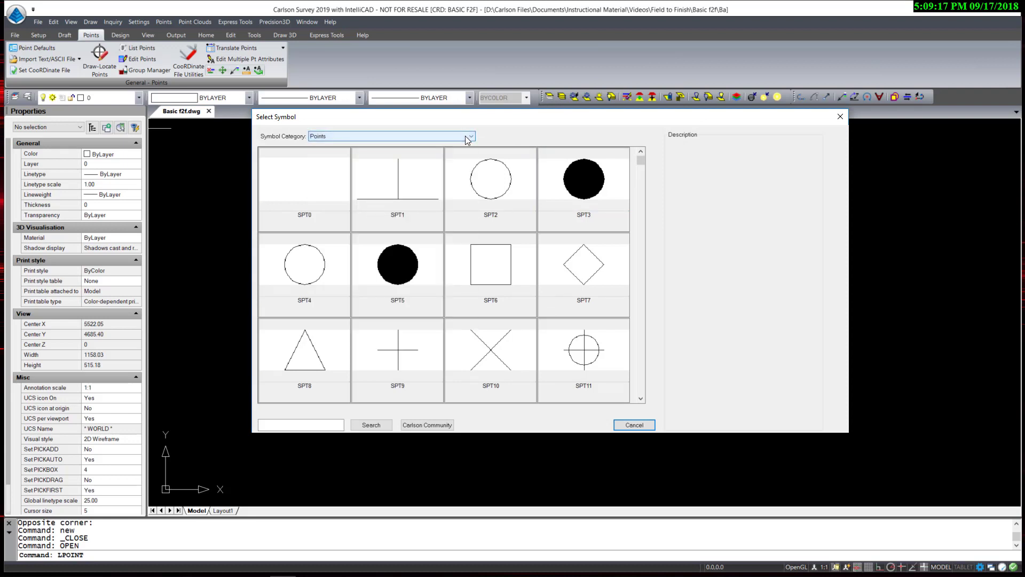
left_click(315, 287)
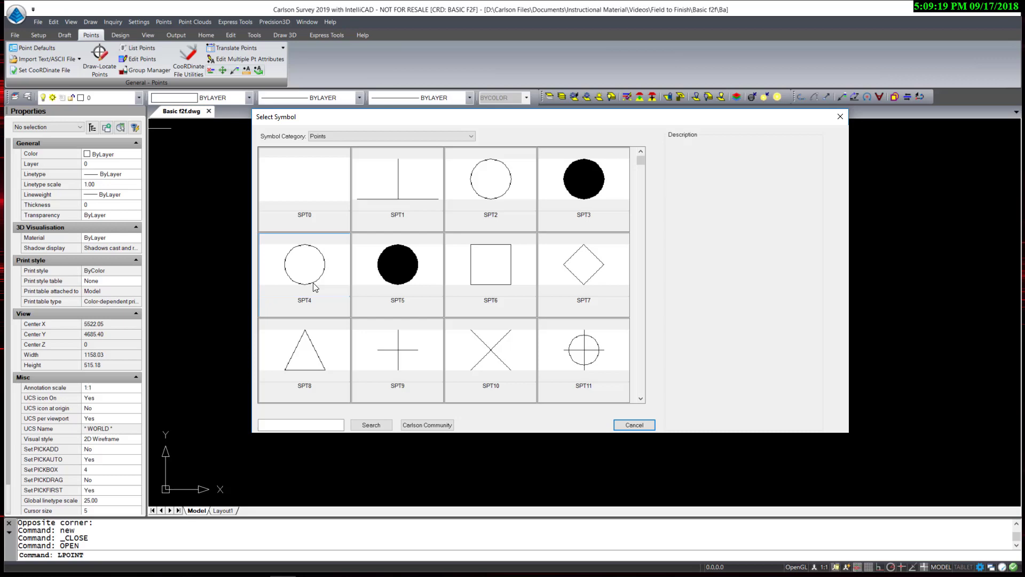
double_click(476, 198)
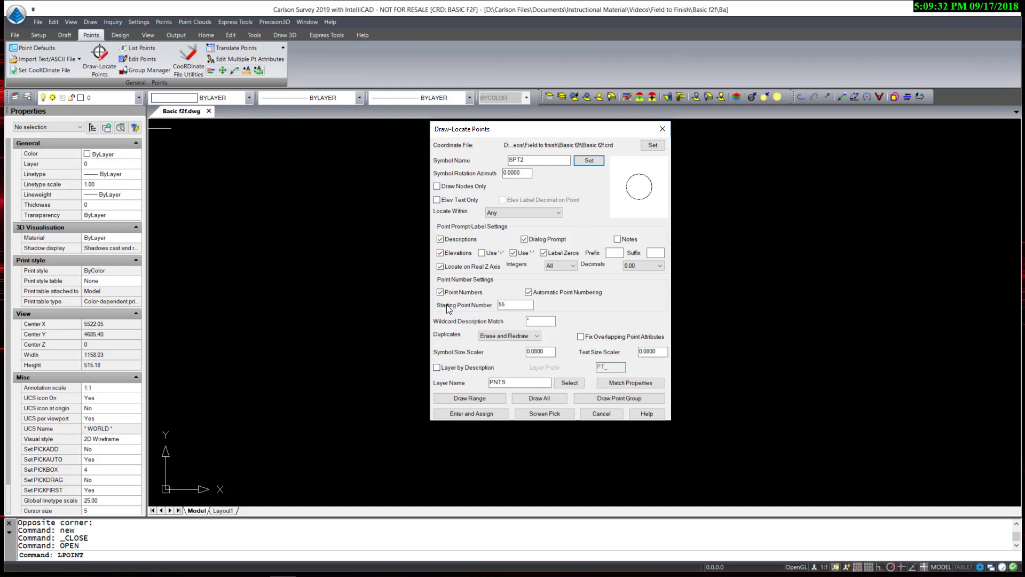
left_click(513, 382)
- Draw all 54 points from Basic f2f.crd, inspect their labels, then zoom extents with ZE
left_click(540, 398)
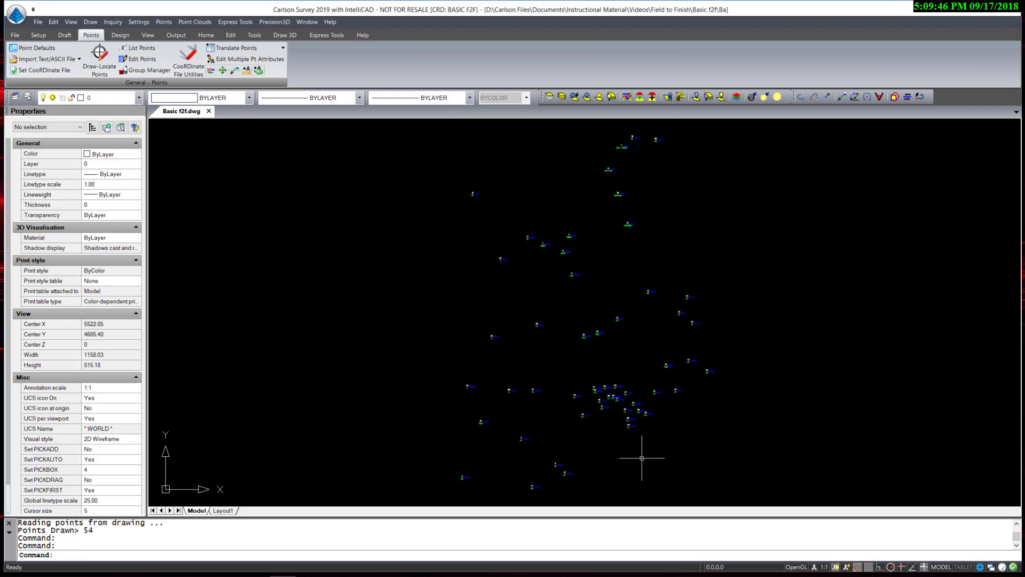
scroll(626, 414, "up", 8)
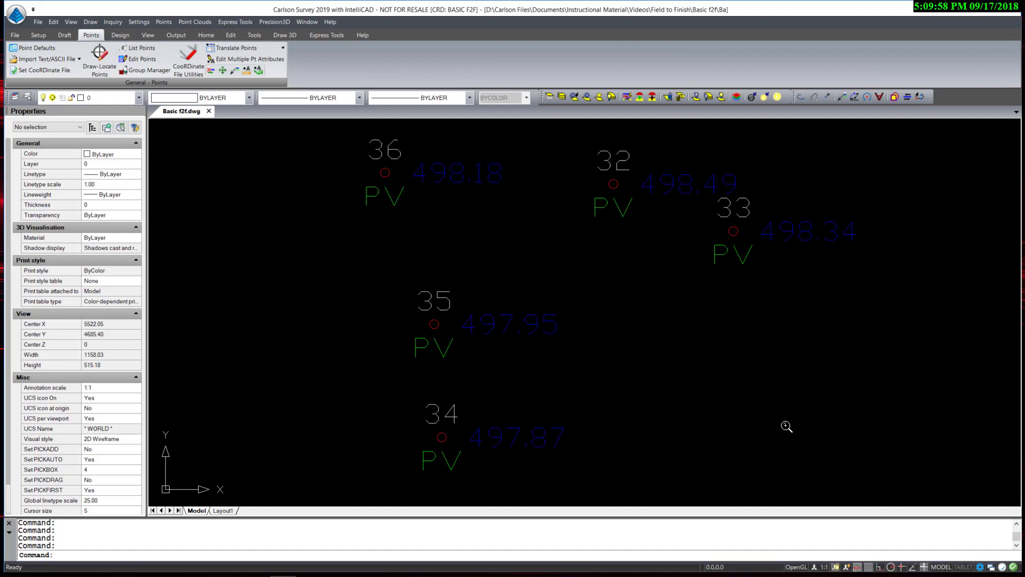
scroll(783, 425, "down", 5)
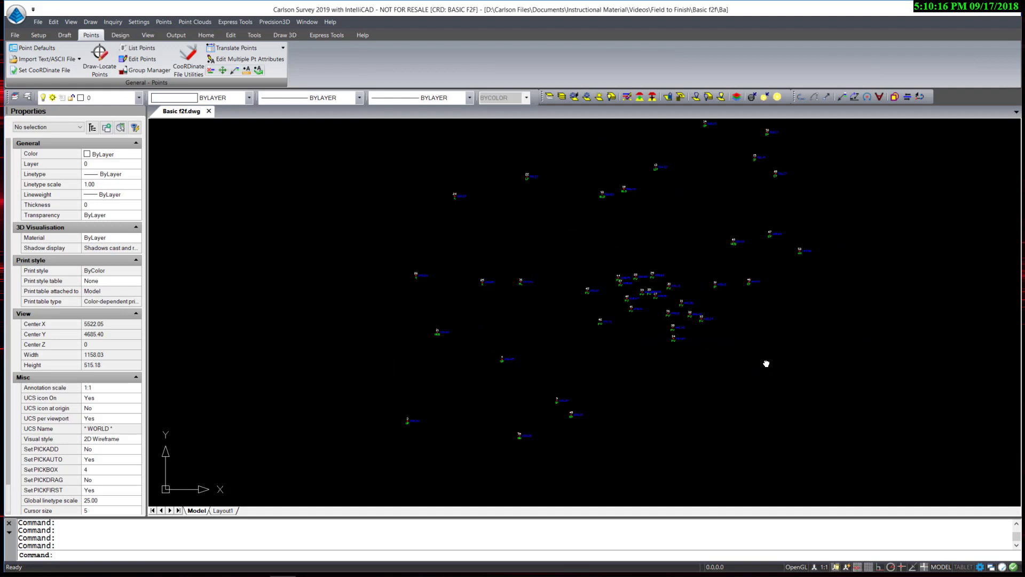
scroll(582, 409, "up", 5)
scroll(538, 416, "down", 5)
scroll(773, 458, "up", 5)
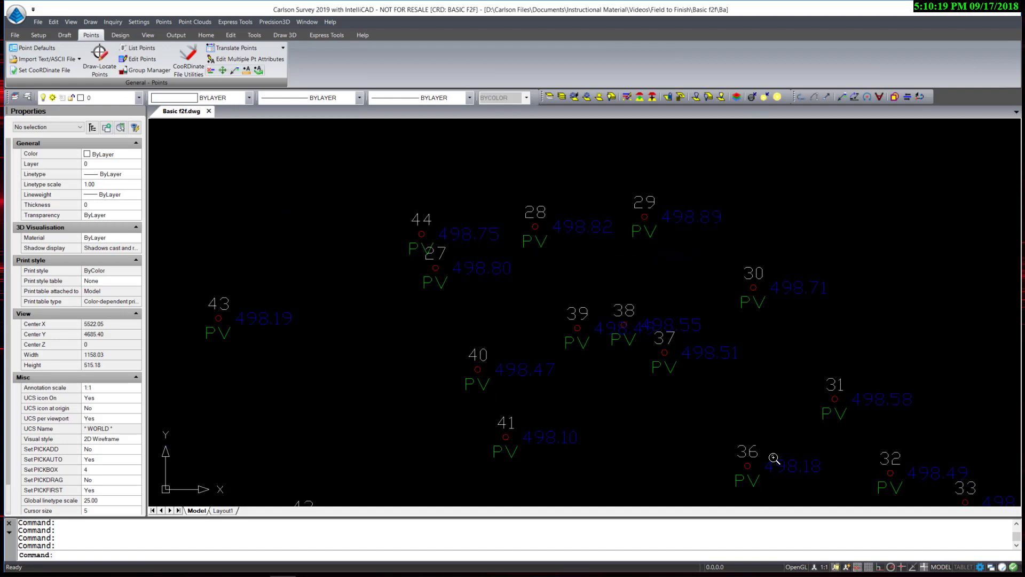
scroll(622, 345, "down", 5)
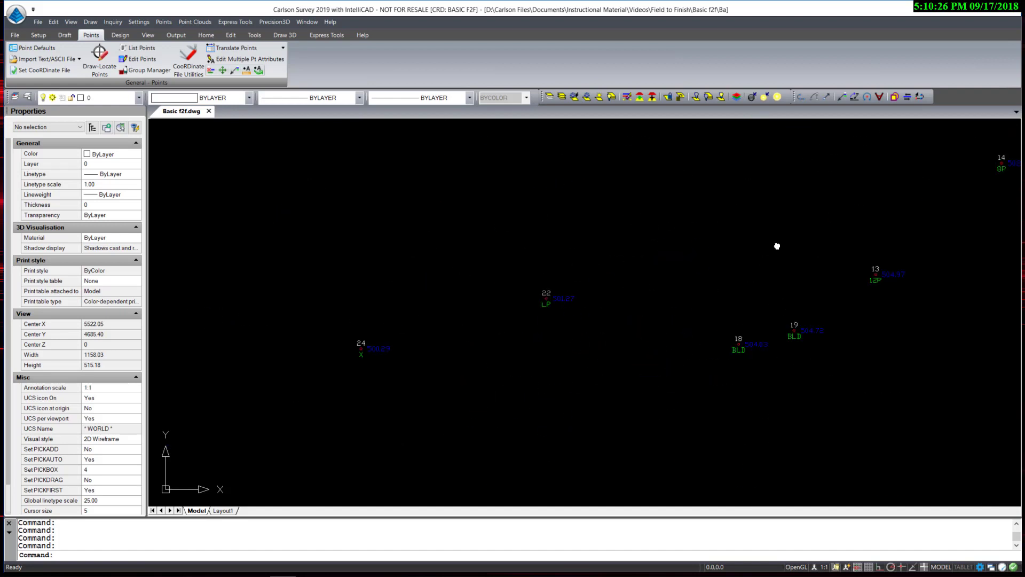
middle_click_drag(775, 245, 722, 267)
type("ze")
key("Return")
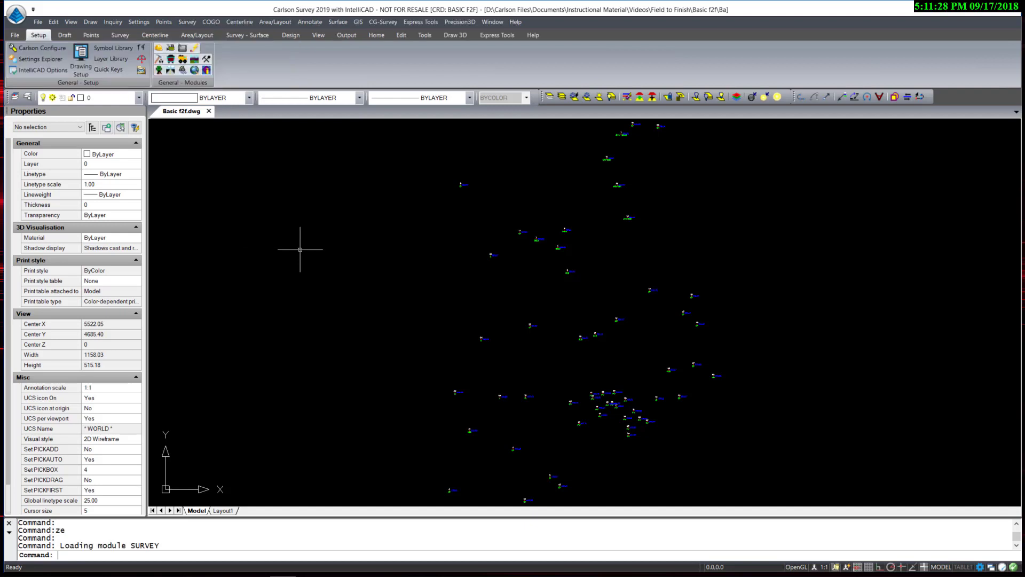
- Open Field-To-Finish from the Survey tab and review the 1-54 point range
left_click(121, 35)
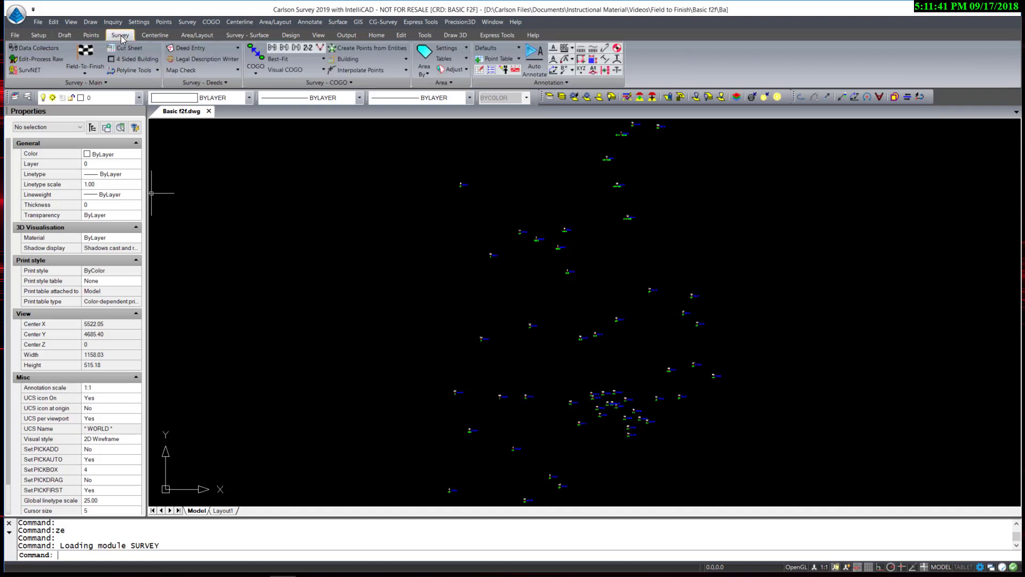
left_click(82, 56)
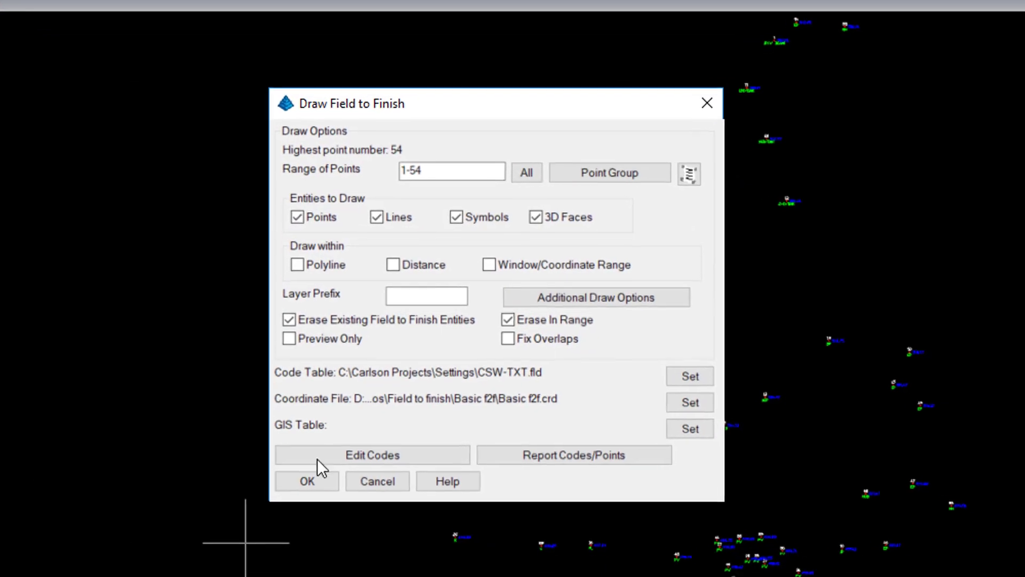
left_click(439, 170)
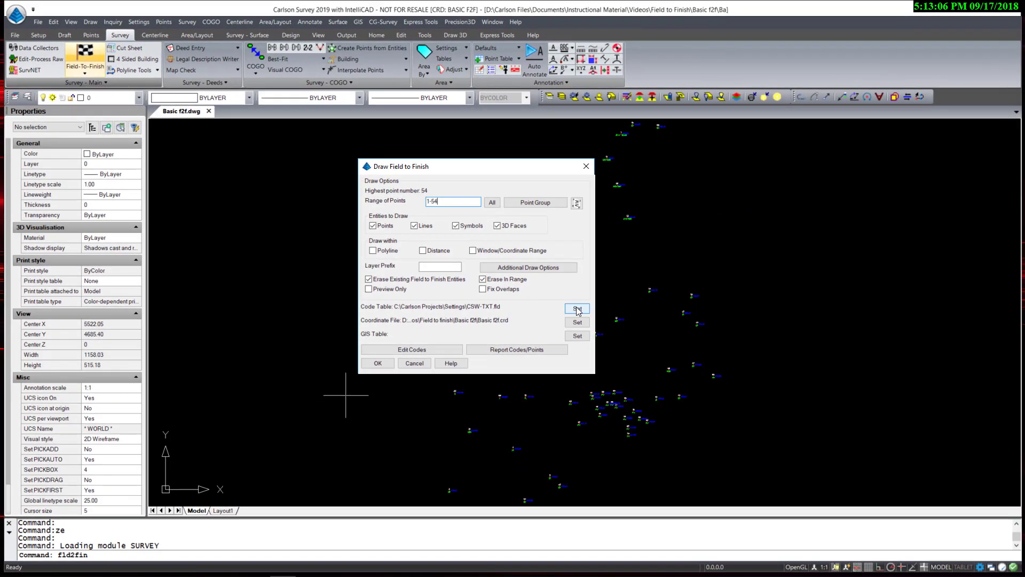
- Create a new Topo.fld code table and build it by points from the descriptions
left_click(577, 309)
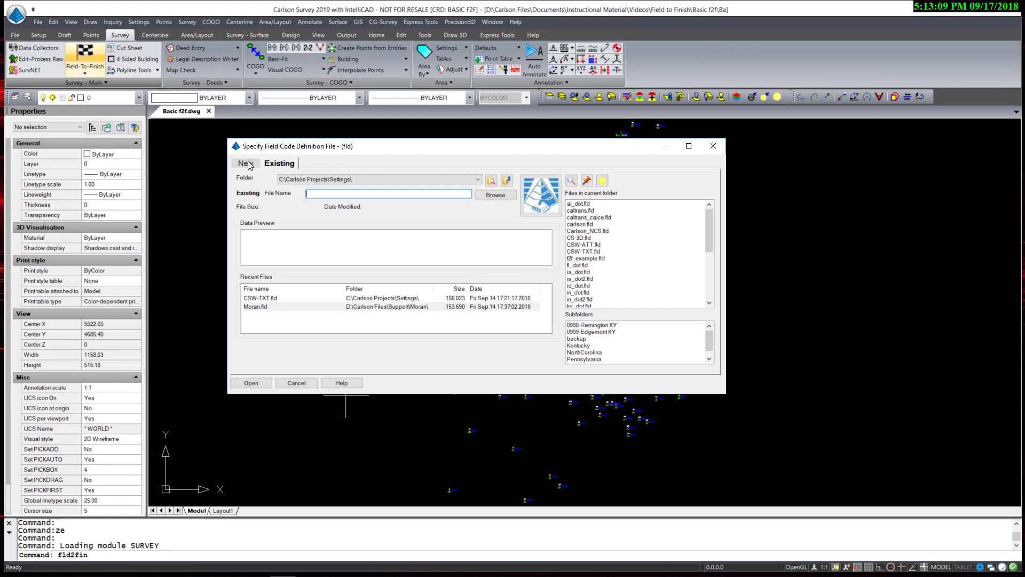
left_click(248, 165)
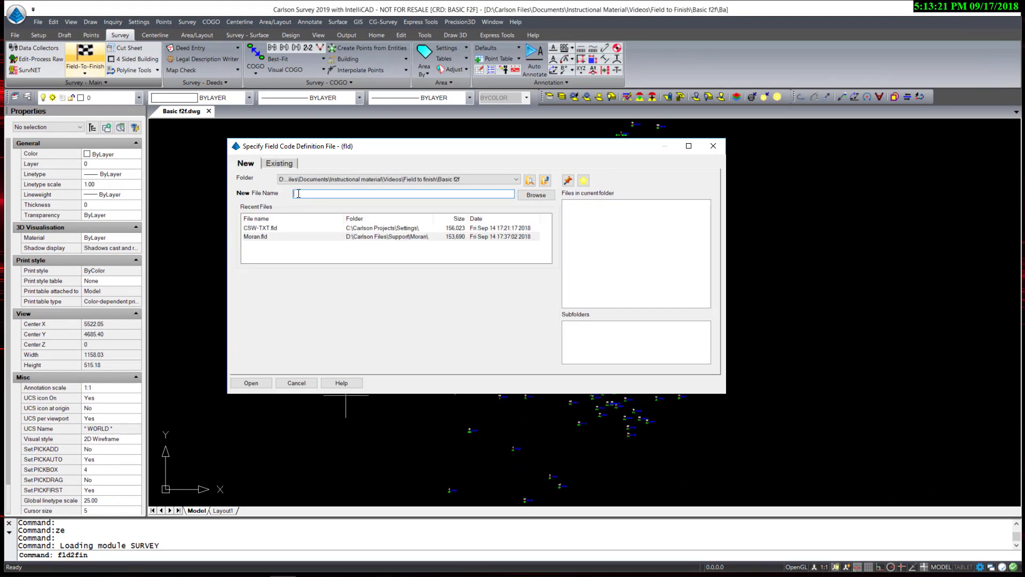
type("Topo")
left_click(249, 383)
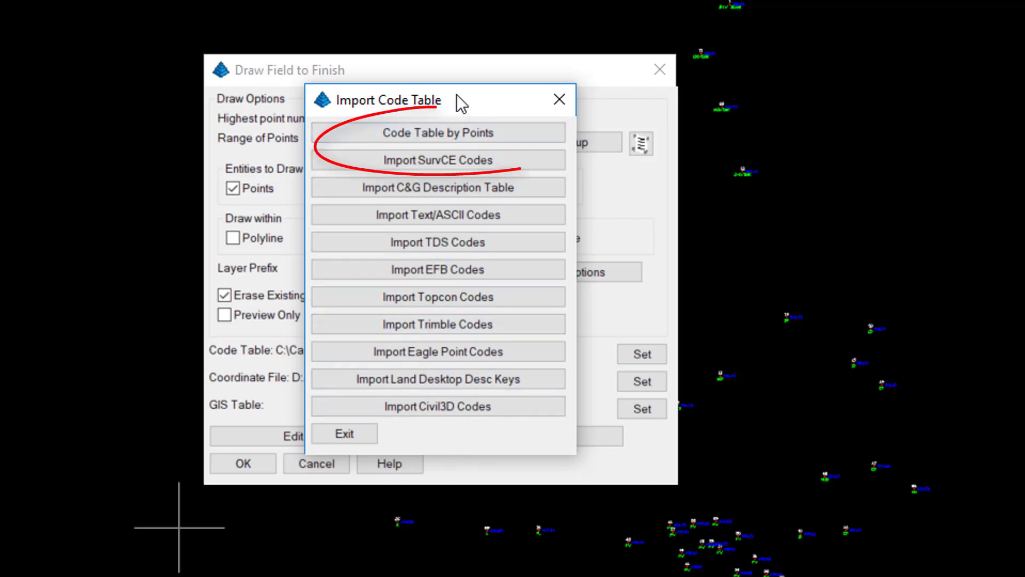
left_click_drag(456, 96, 453, 105)
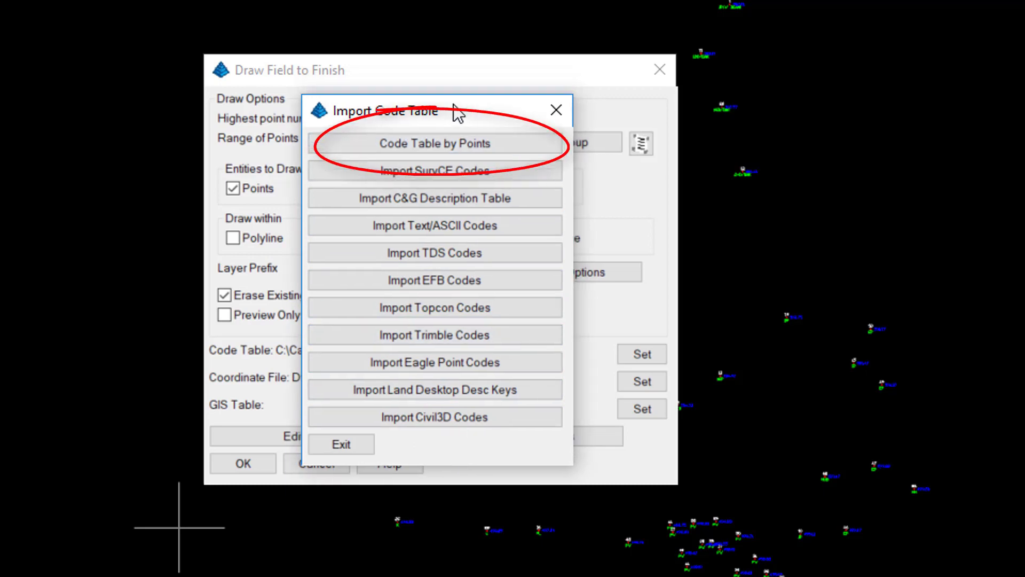
left_click(472, 155)
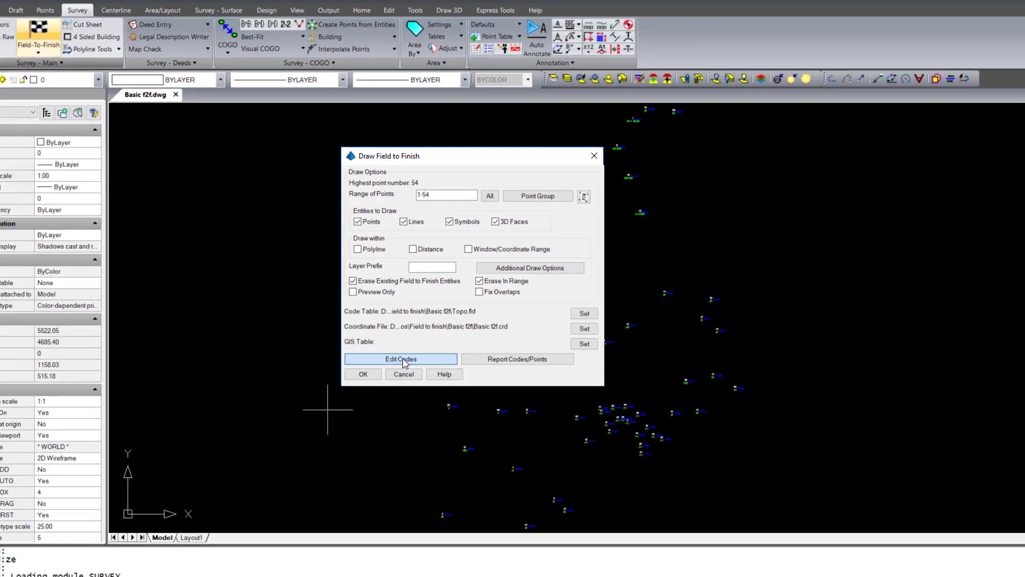
- Open the code definitions and delete the IP(4" and DIAM) codes
left_click(404, 362)
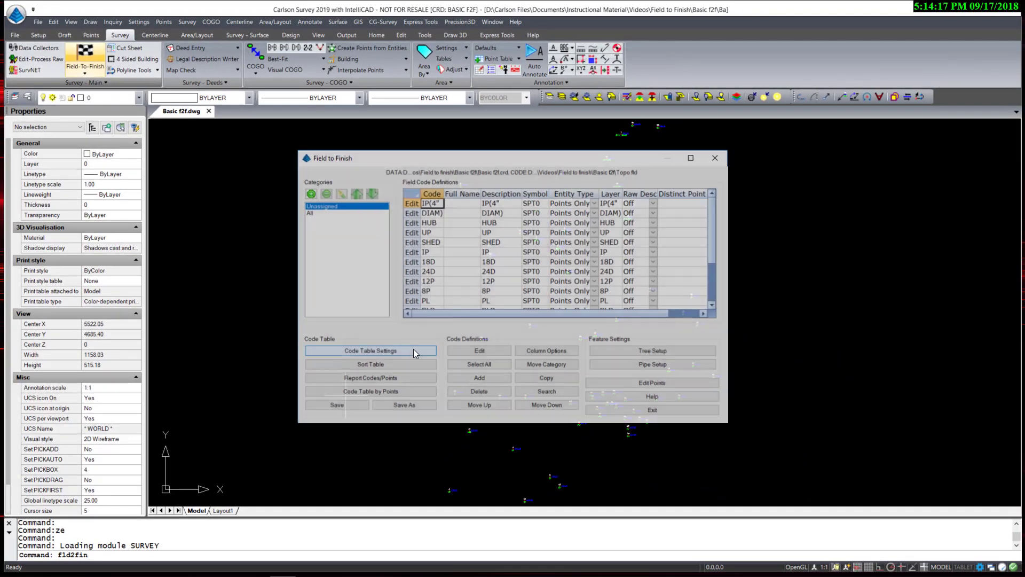
left_click_drag(689, 411, 731, 416)
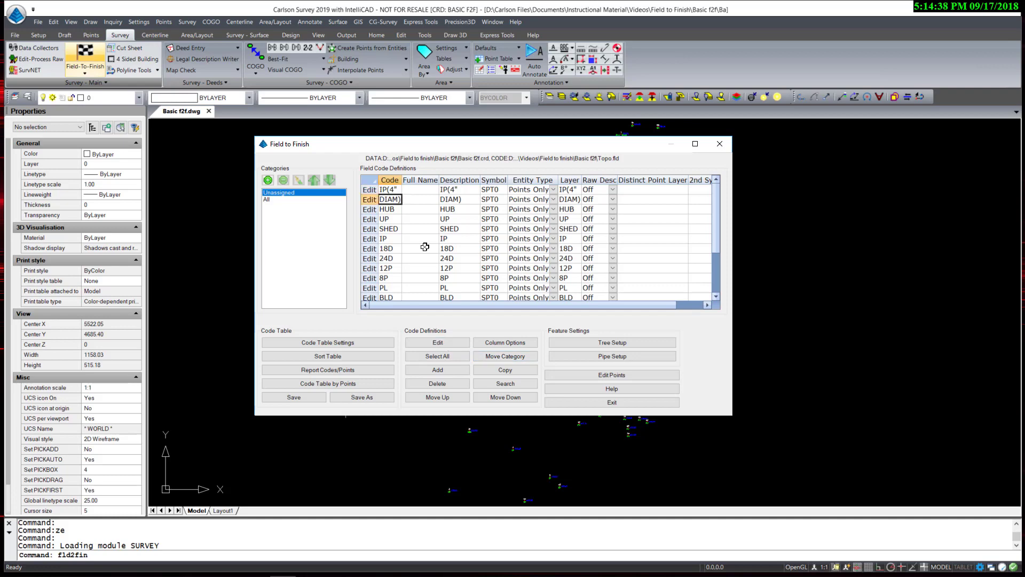
left_click(389, 191)
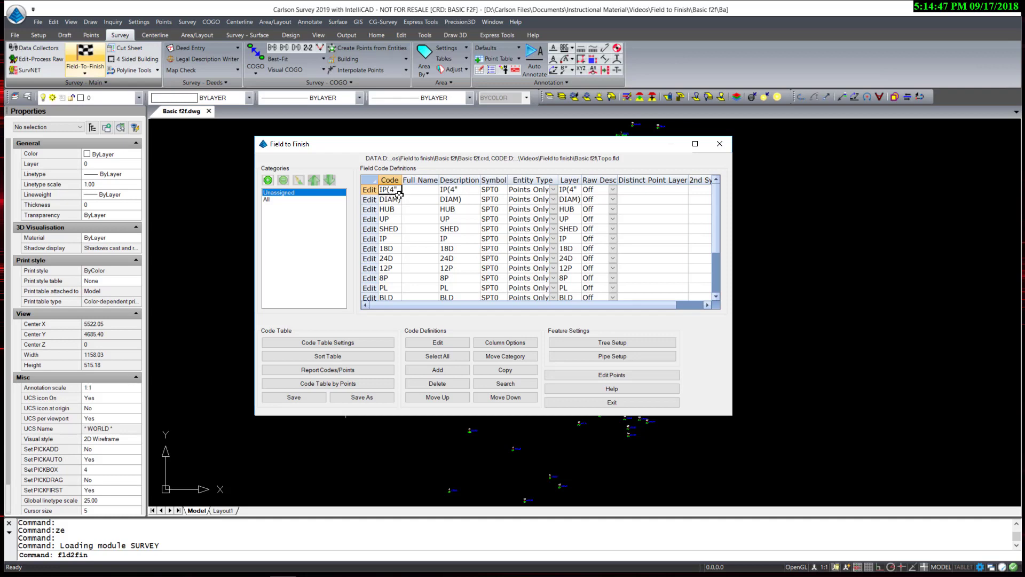
left_click(387, 237)
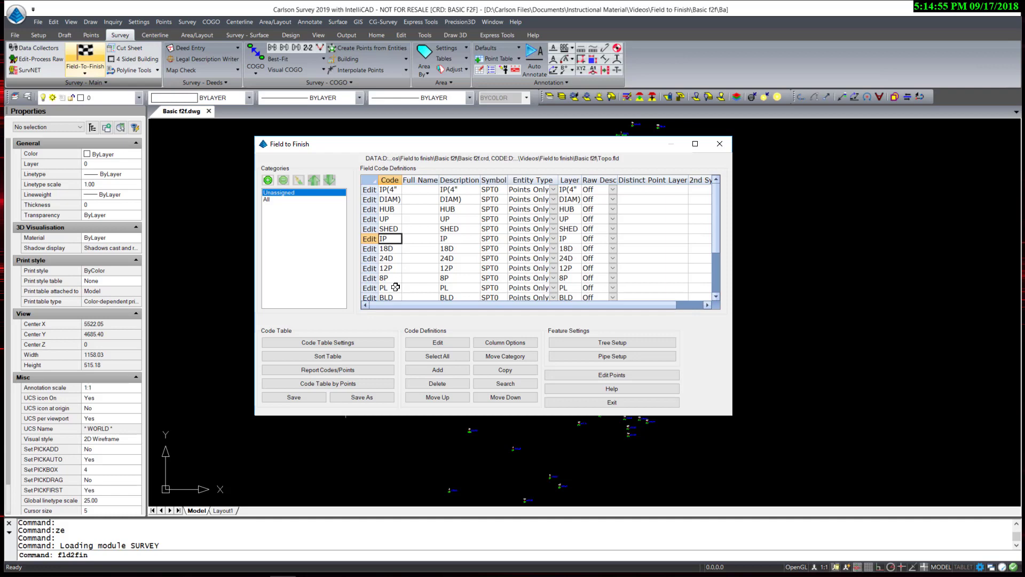
left_click(389, 191)
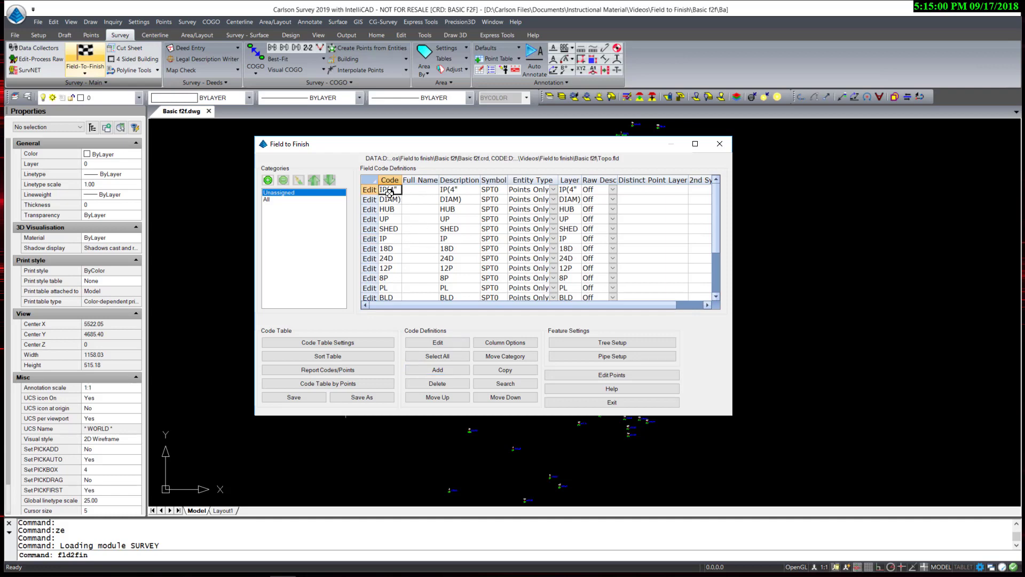
left_click(445, 383)
left_click(495, 305)
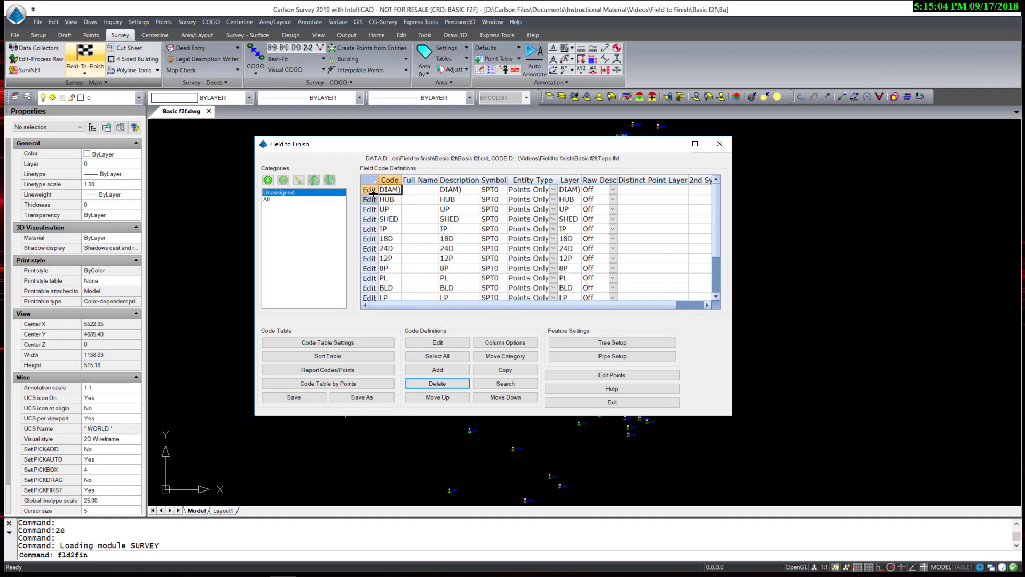
left_click(438, 383)
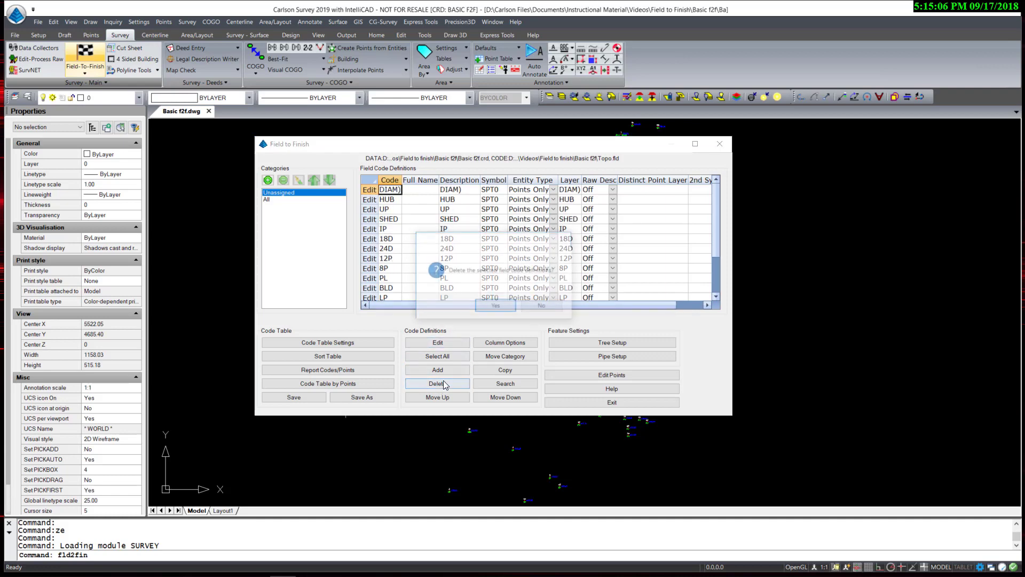
left_click(491, 306)
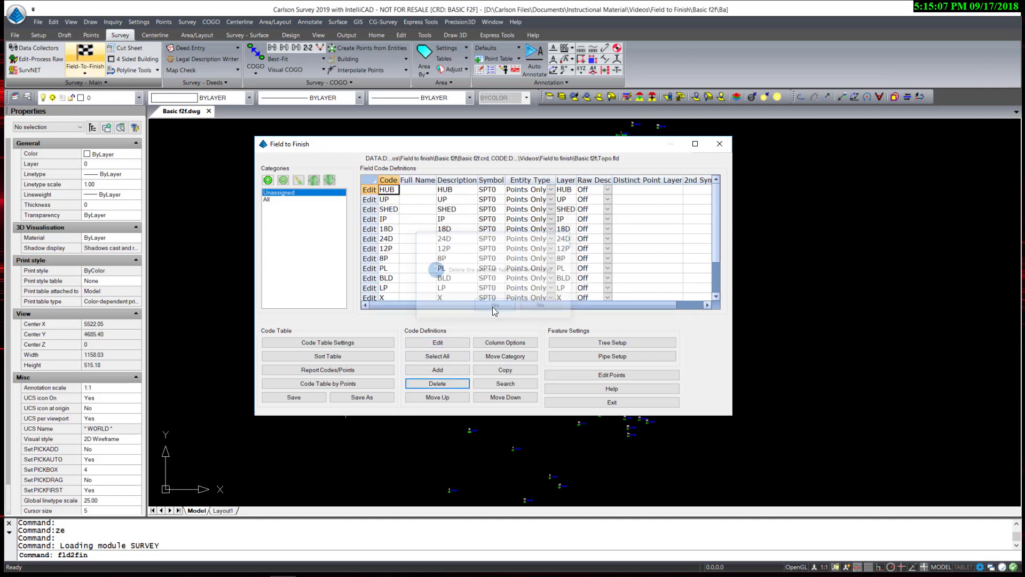
- Review the remaining code rows such as UP, SHED, IP, LP and X
left_click(387, 200)
left_click(393, 209)
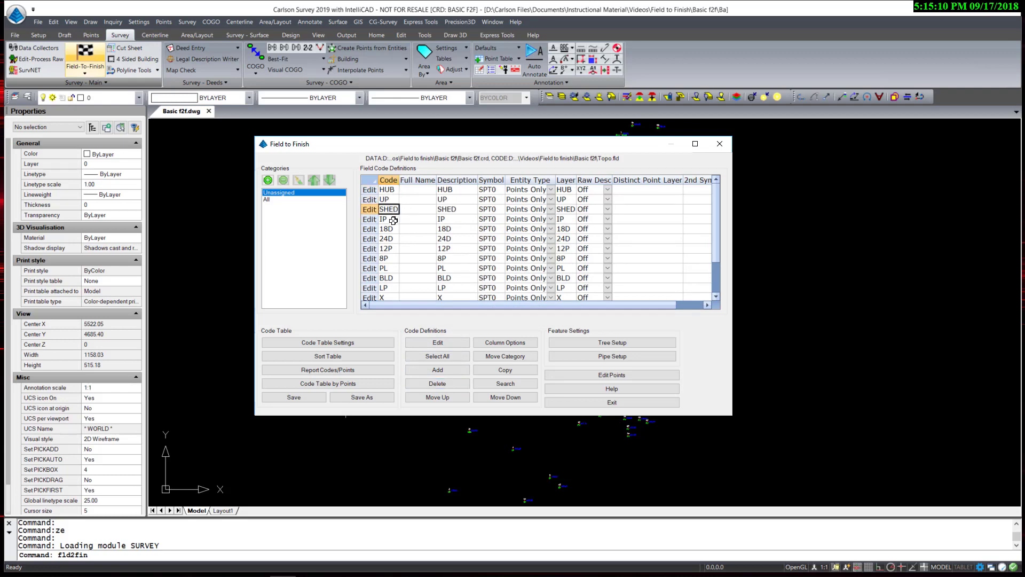
left_click(398, 219)
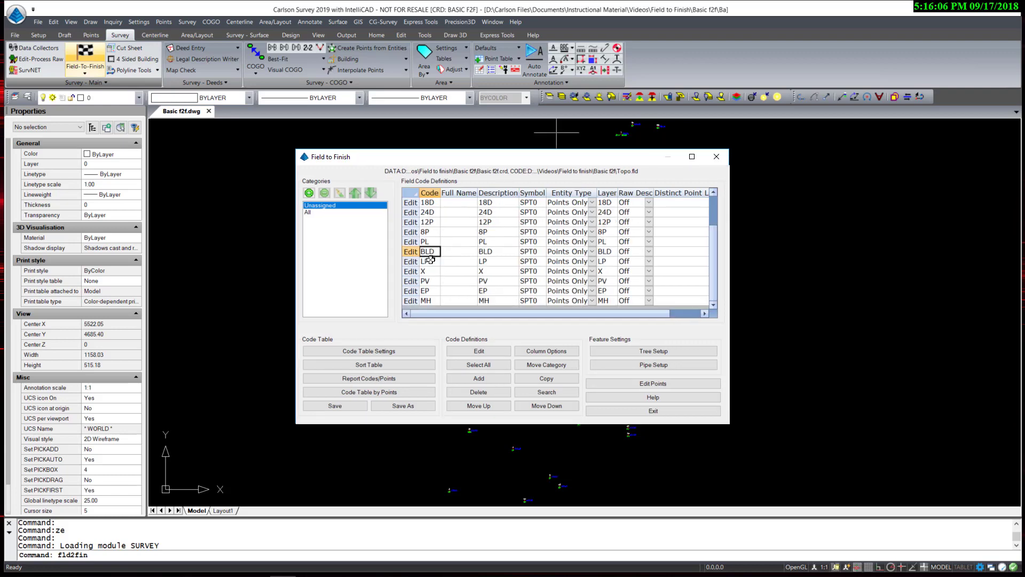
left_click(430, 261)
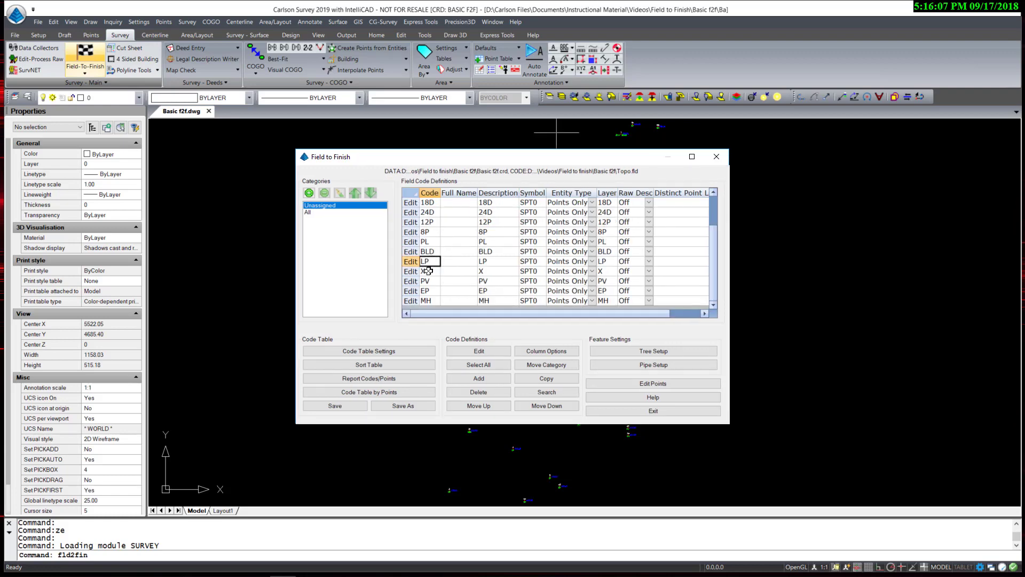
left_click(428, 271)
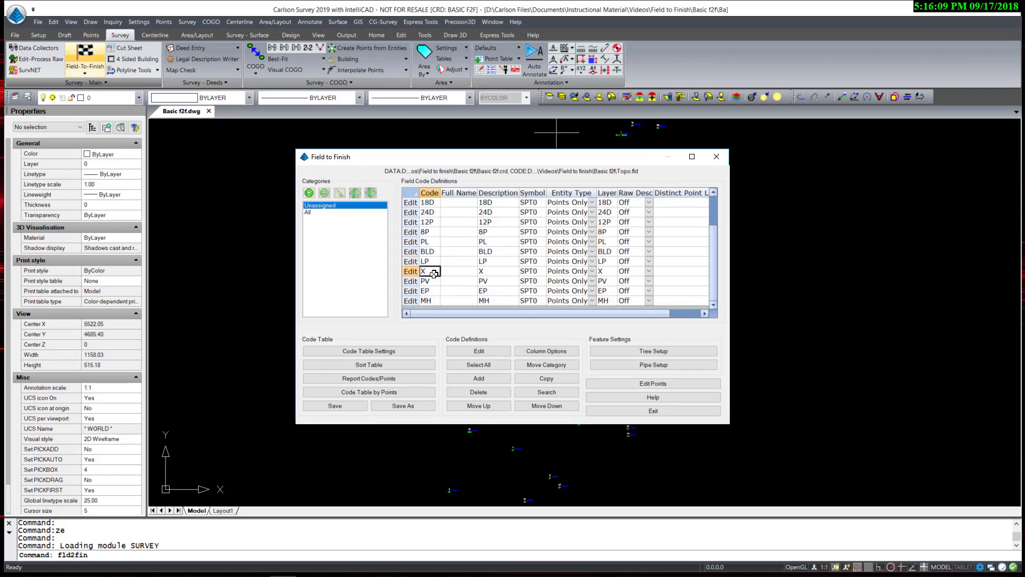
scroll(433, 274, "up", 2)
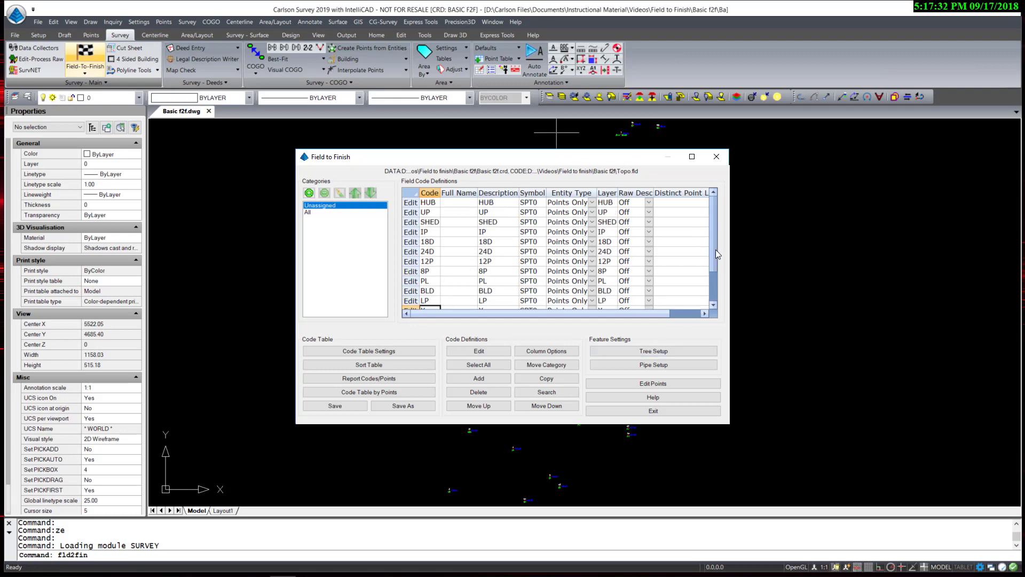
scroll(716, 249, "down", 2)
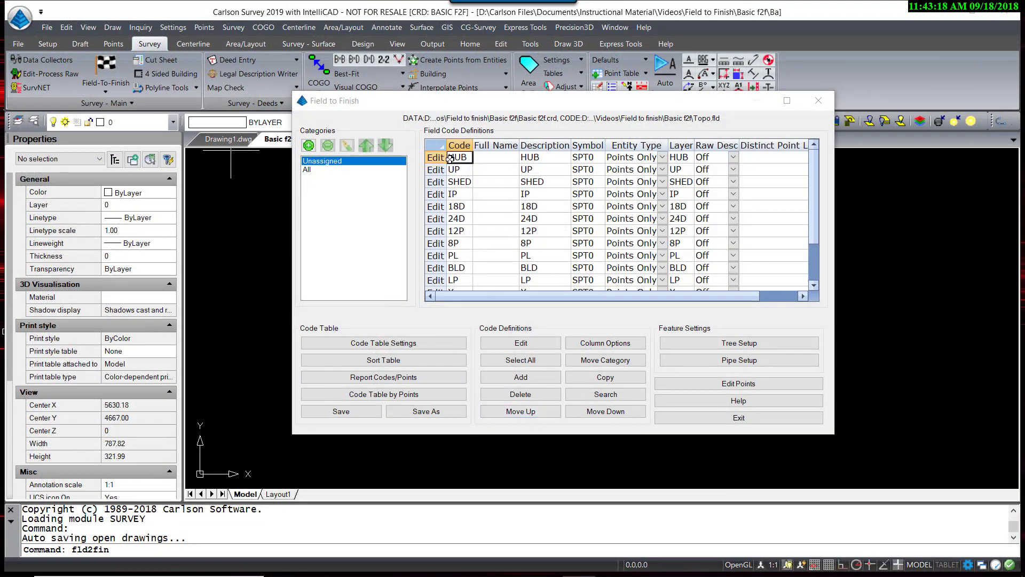
- Edit the HUB code: full name 'Control Point', main layer 'CONTROL PNTS'
left_click(521, 343)
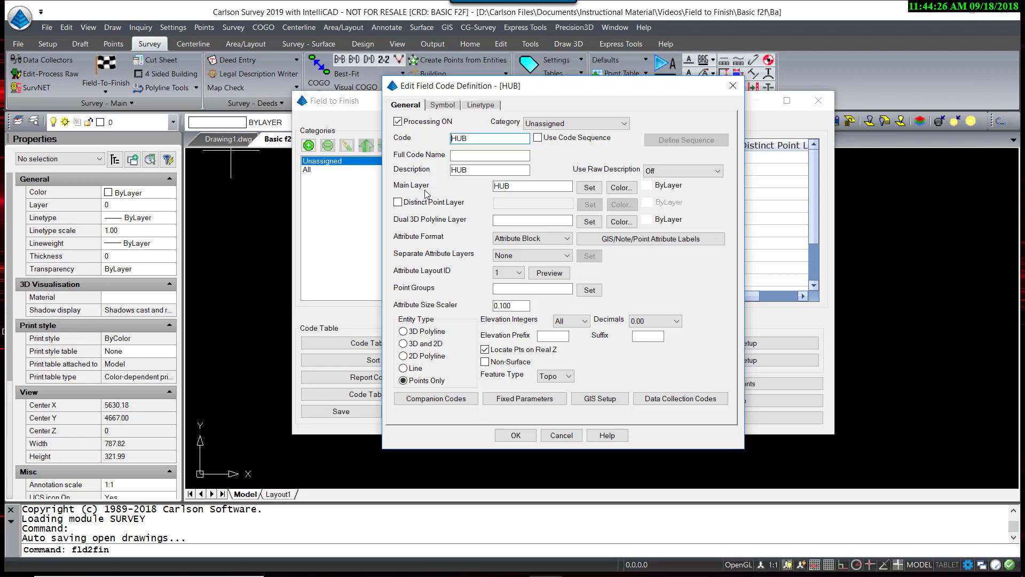
left_click(475, 140)
left_click(471, 154)
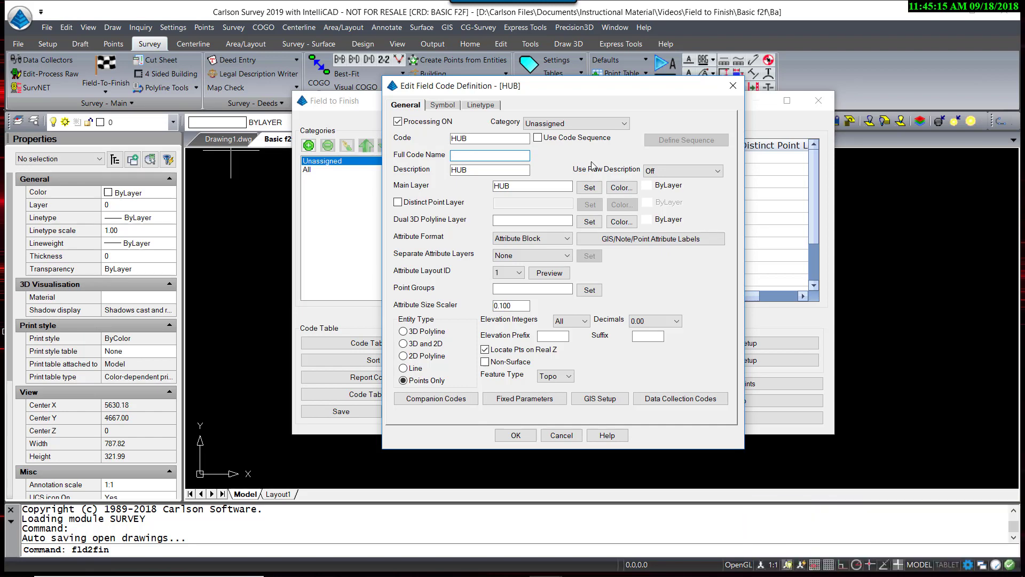
type("Control Point")
left_click(472, 170)
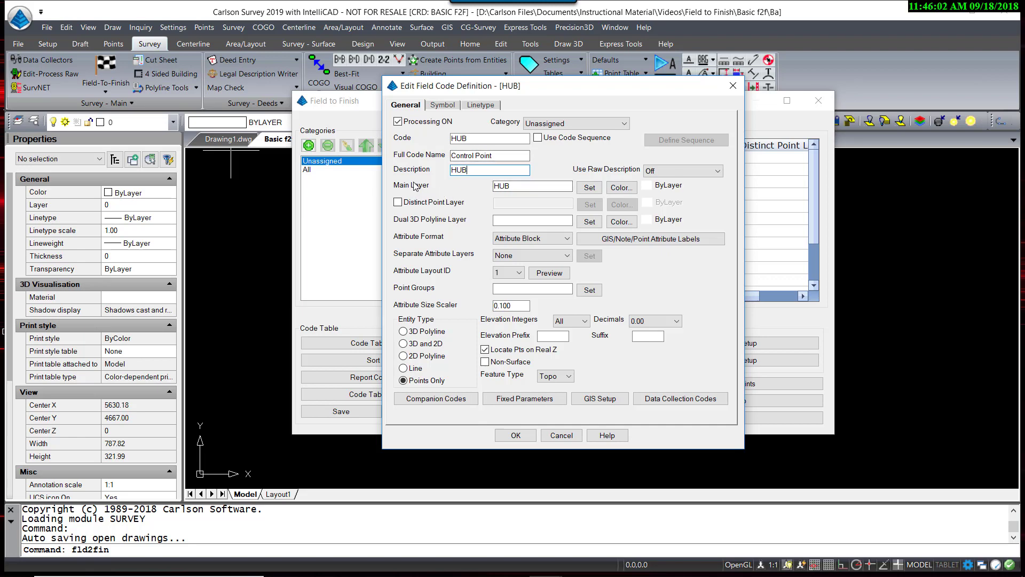
key("Tab")
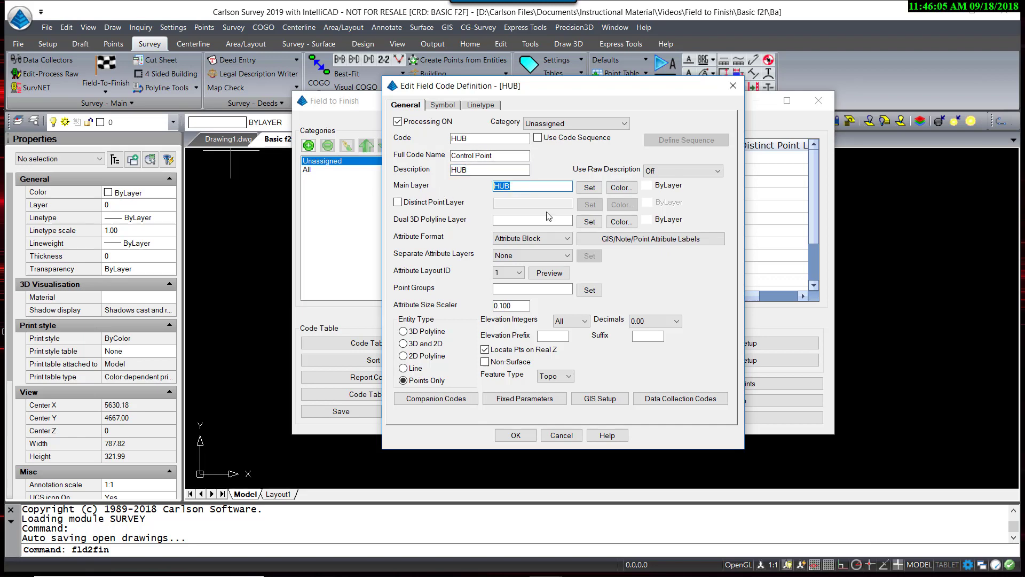
type("CONTORL")
key("BackSpace")
key("BackSpace")
key("BackSpace")
type("ROL PNTS")
- Put HUB in point group CONTROL POINTS with attribute size scaler 0.08
left_click(512, 289)
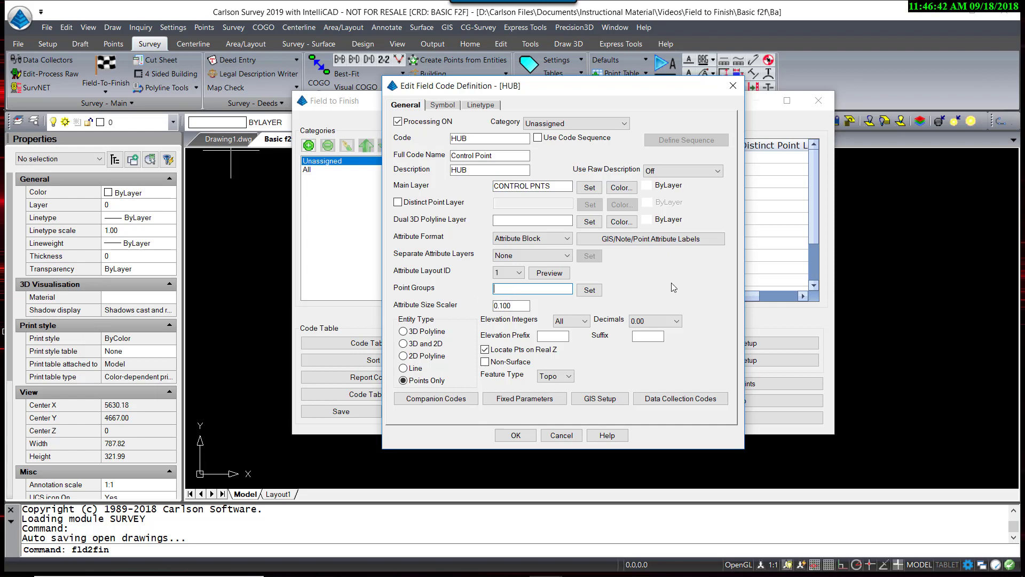
type("CONTROL POINTS")
left_click(511, 306)
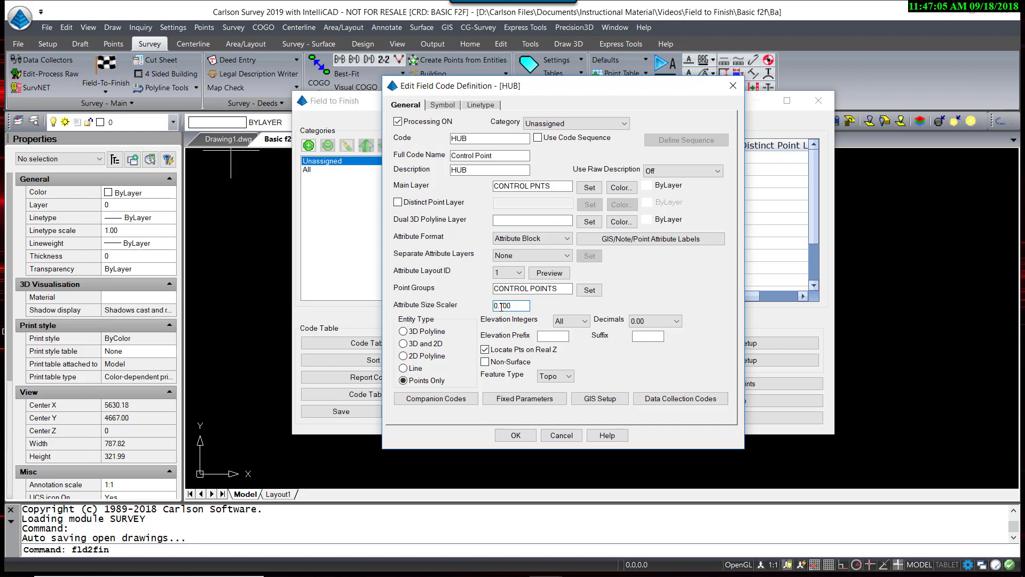
left_click_drag(502, 306, 526, 305)
type("08")
left_click(567, 380)
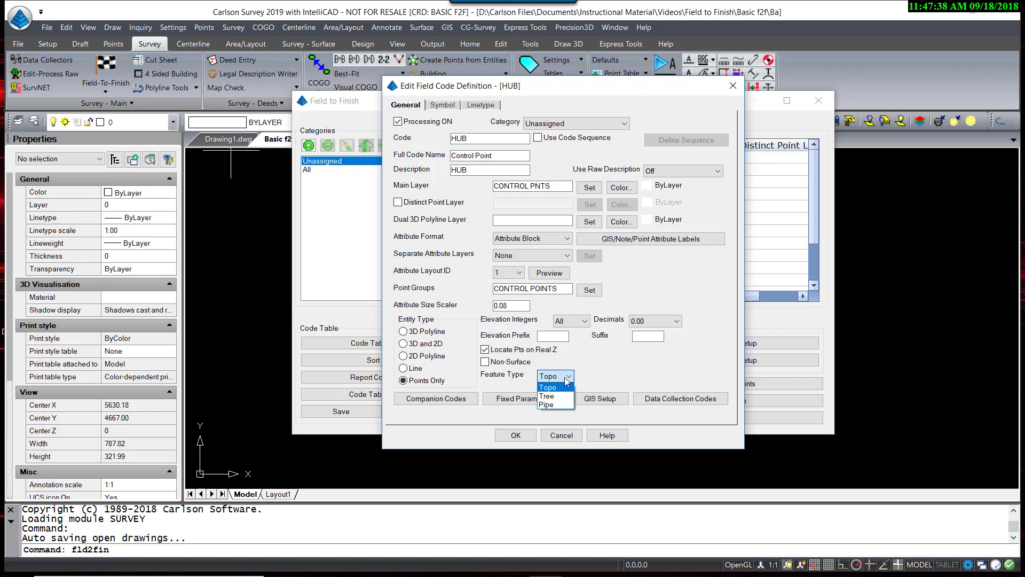
- Keep feature type Topo and give HUB the triangle symbol SPT8 with size scaler 0.08
left_click(622, 355)
left_click(437, 106)
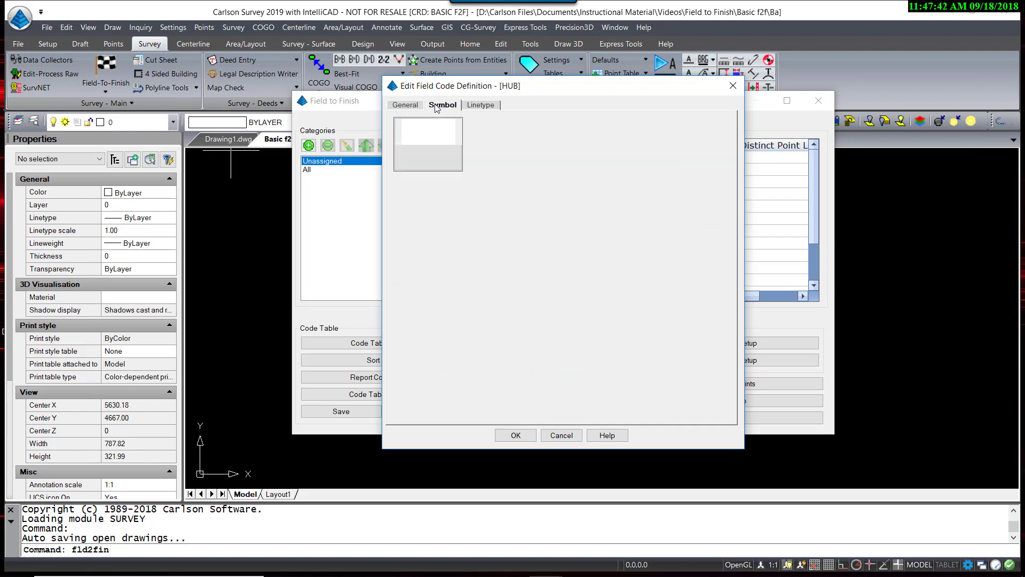
left_click(433, 155)
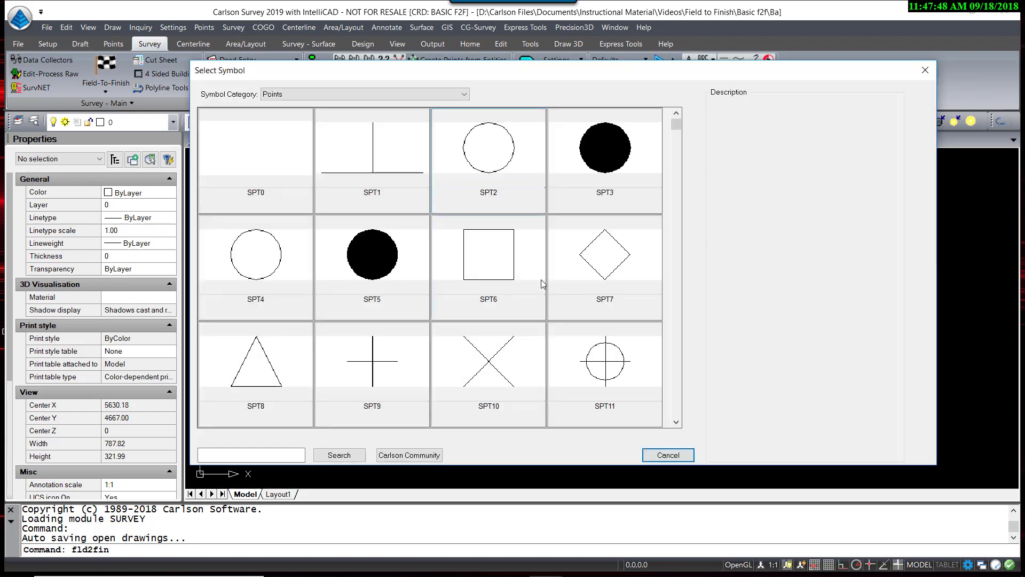
left_click(260, 384)
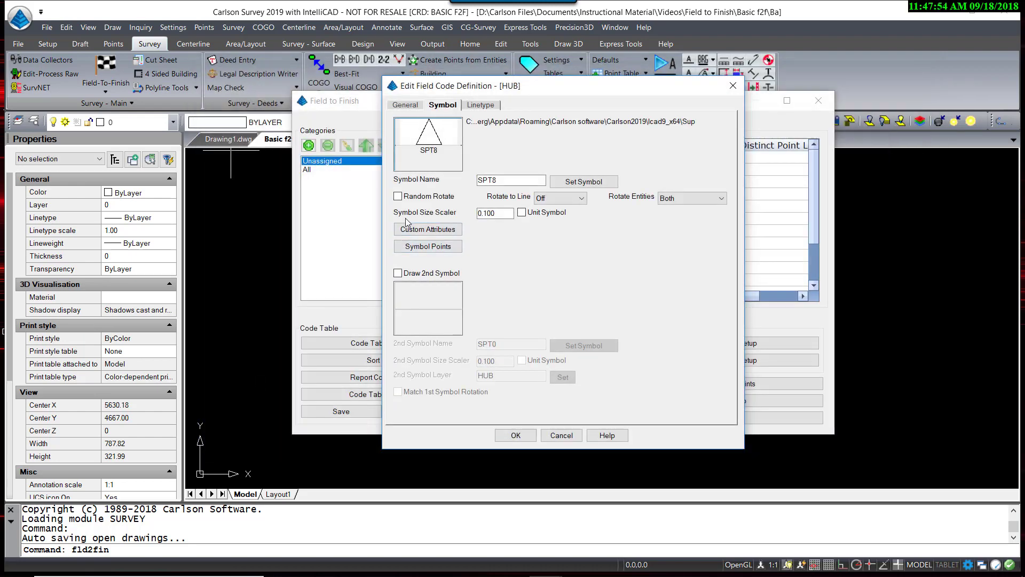
left_click(484, 214)
left_click_drag(484, 213, 509, 212)
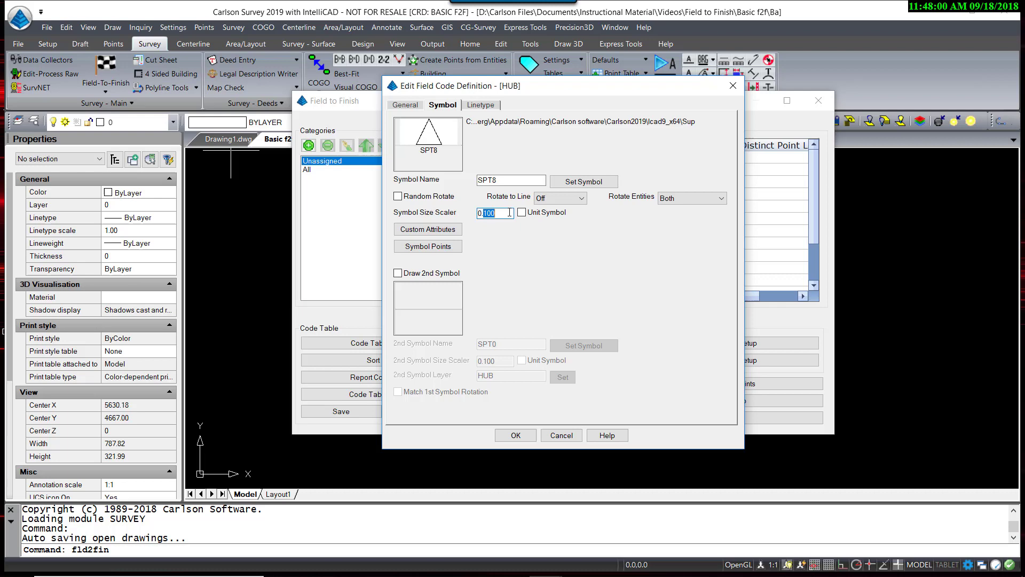
type("0")
left_click(486, 105)
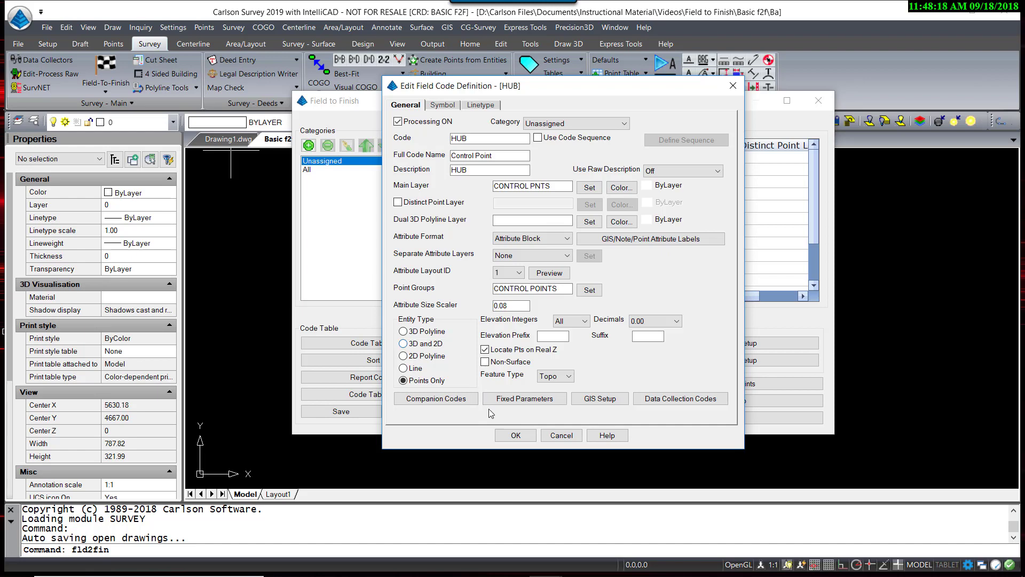
- Save the HUB definition and name the UP code Utility Pole on layer UTILITIES
left_click(512, 439)
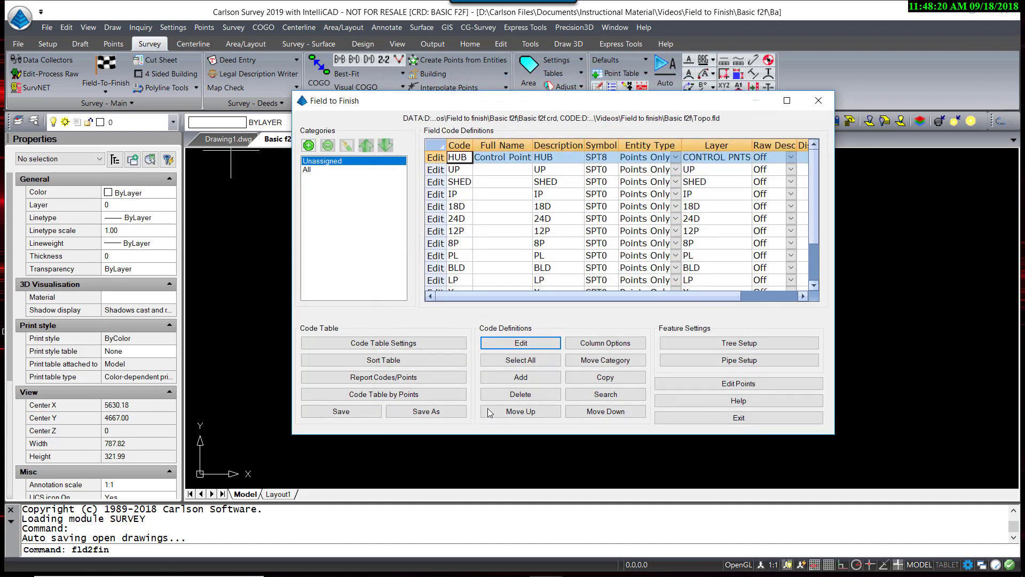
left_click(460, 169)
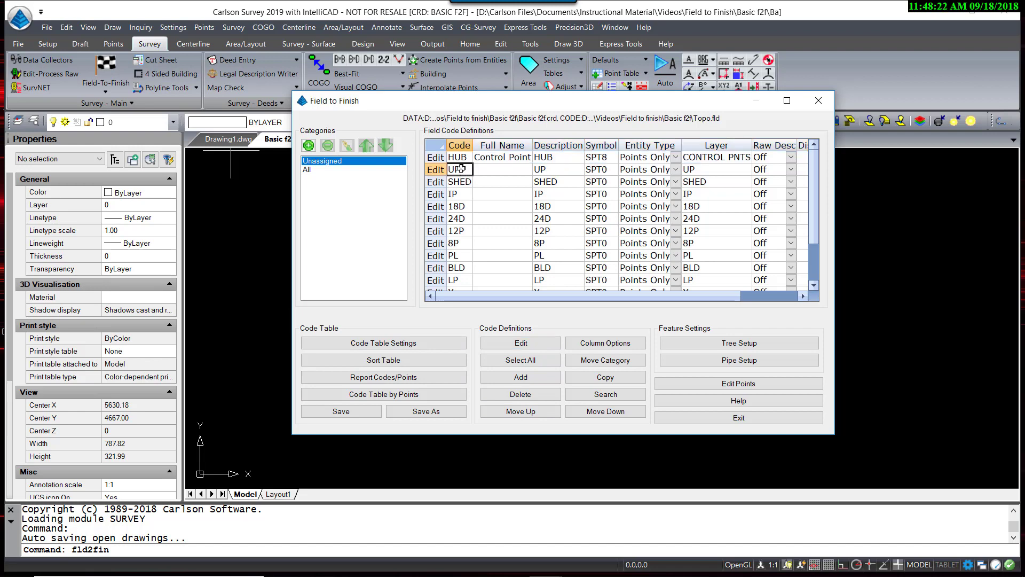
left_click(521, 344)
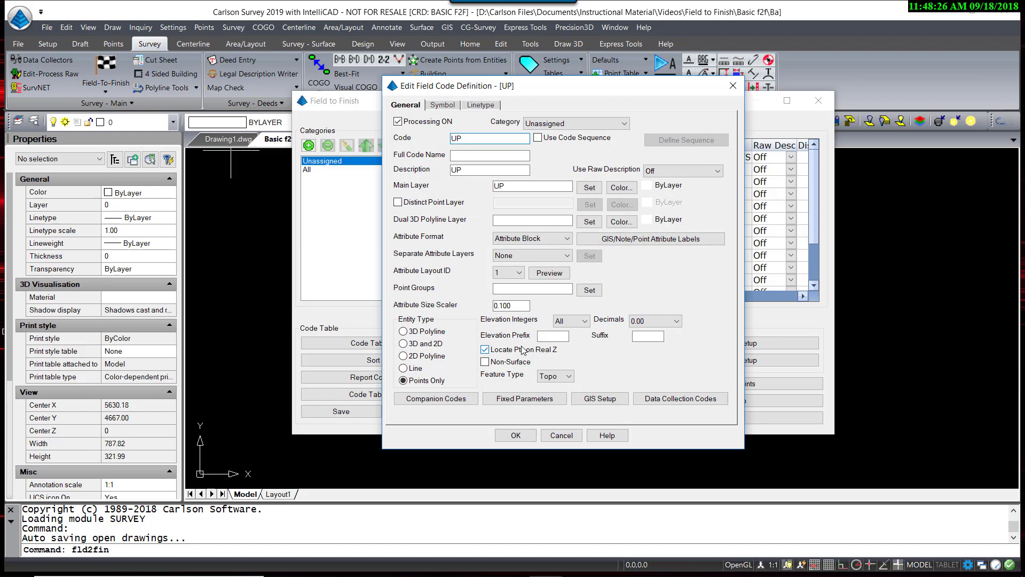
left_click(467, 155)
type("Ut")
type("ility Pole")
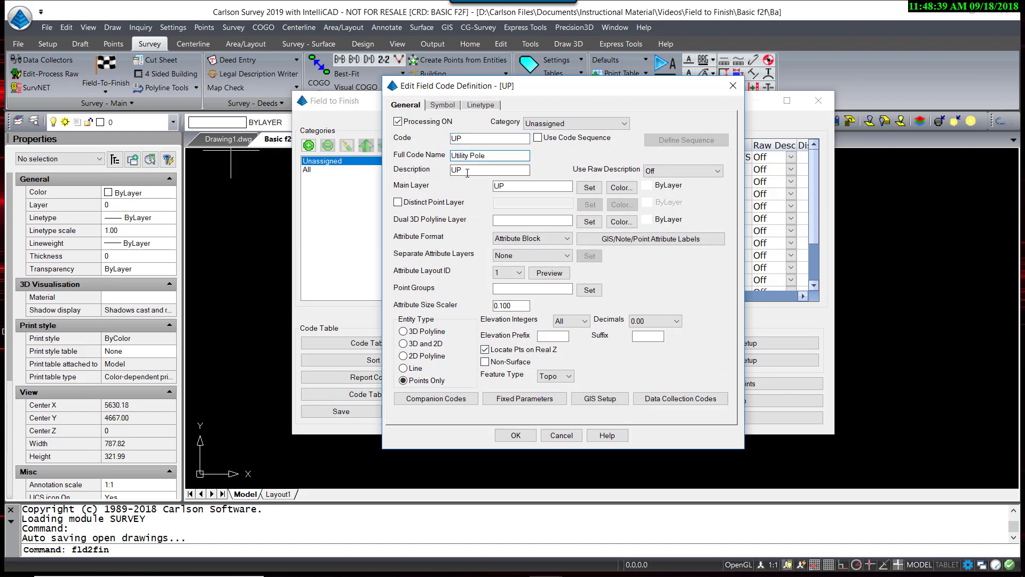
left_click(467, 171)
double_click(494, 187)
type("UTILITIES")
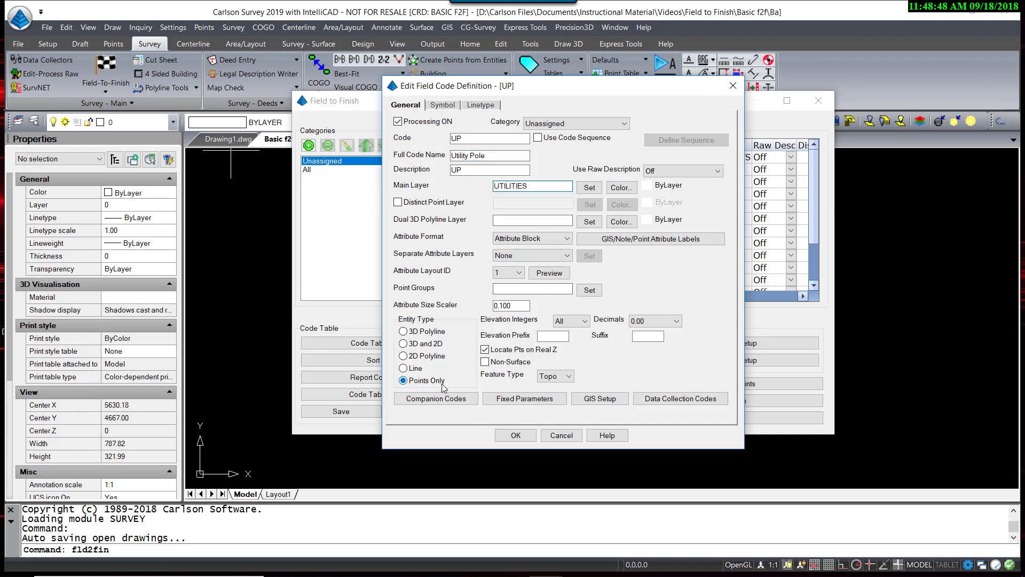
- Assign UP the SPT19 pole symbol and confirm its definition
left_click(442, 105)
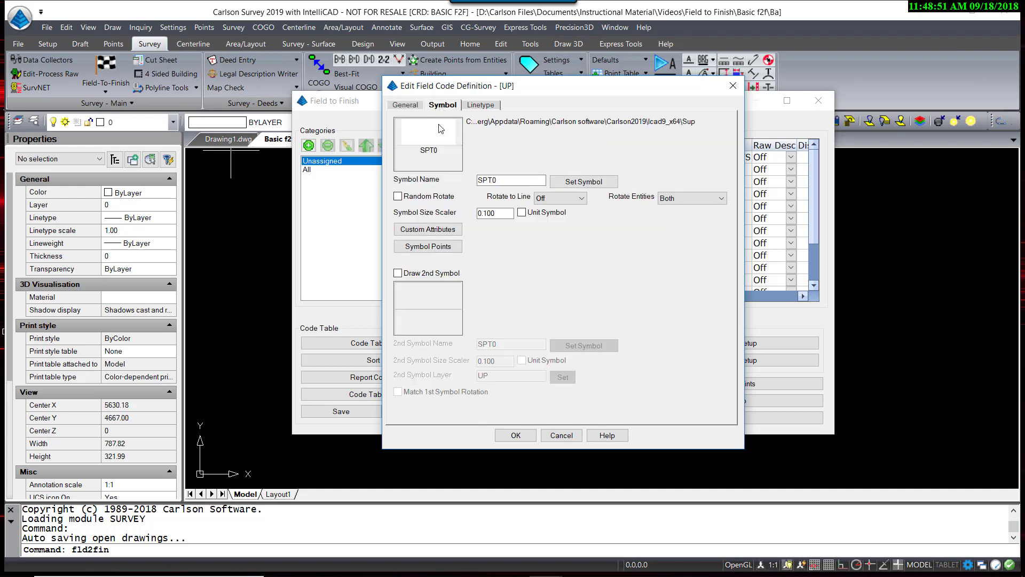
left_click(435, 156)
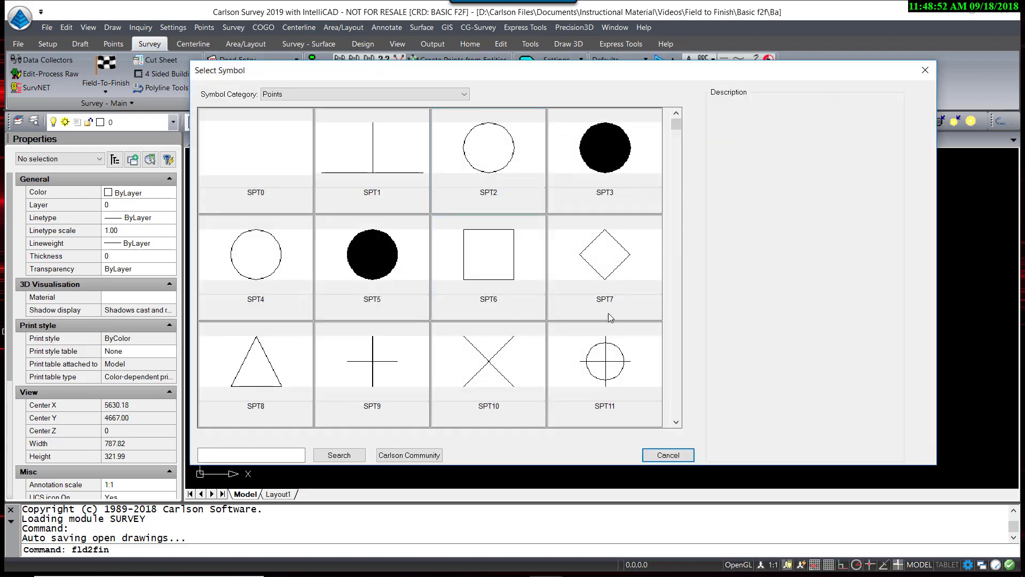
left_click(678, 377)
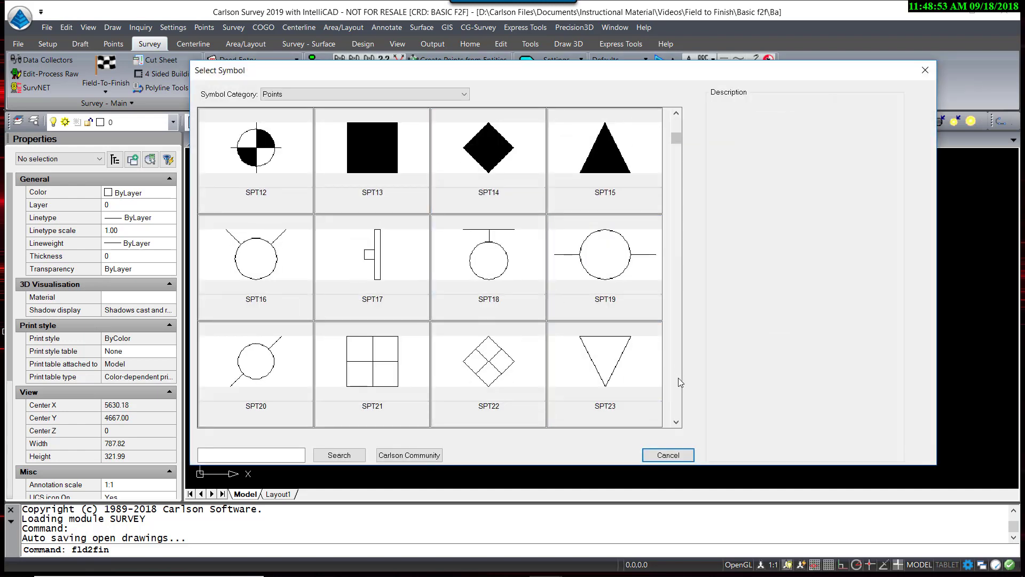
left_click(628, 270)
left_click(648, 432)
double_click(461, 181)
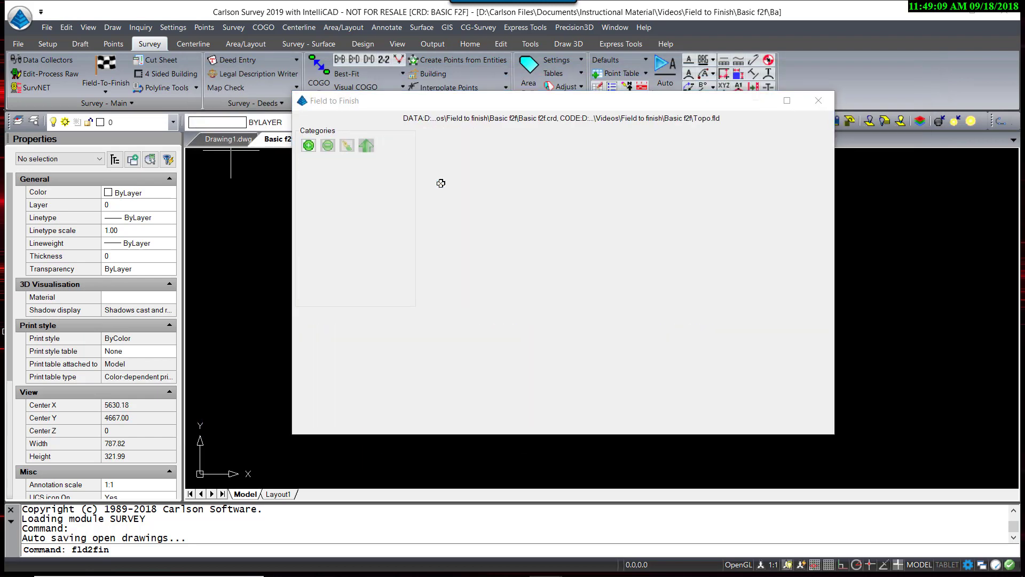
- Name SHED 'Wood Shed' on layer BUILDINGS, drawn as 2D polylines, and review its symbol settings
type("Wood Shed")
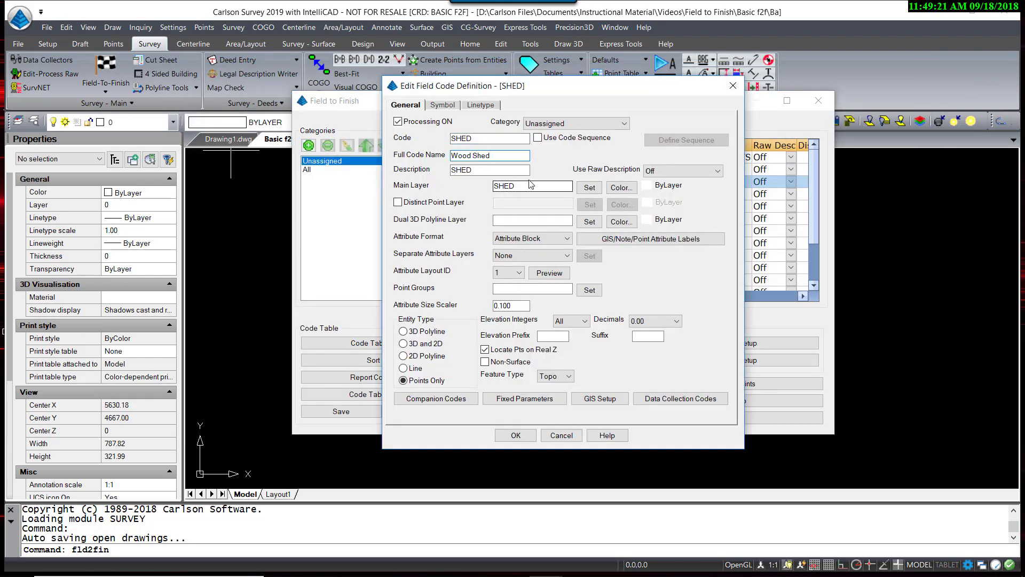
double_click(531, 184)
type("BUILDINGS")
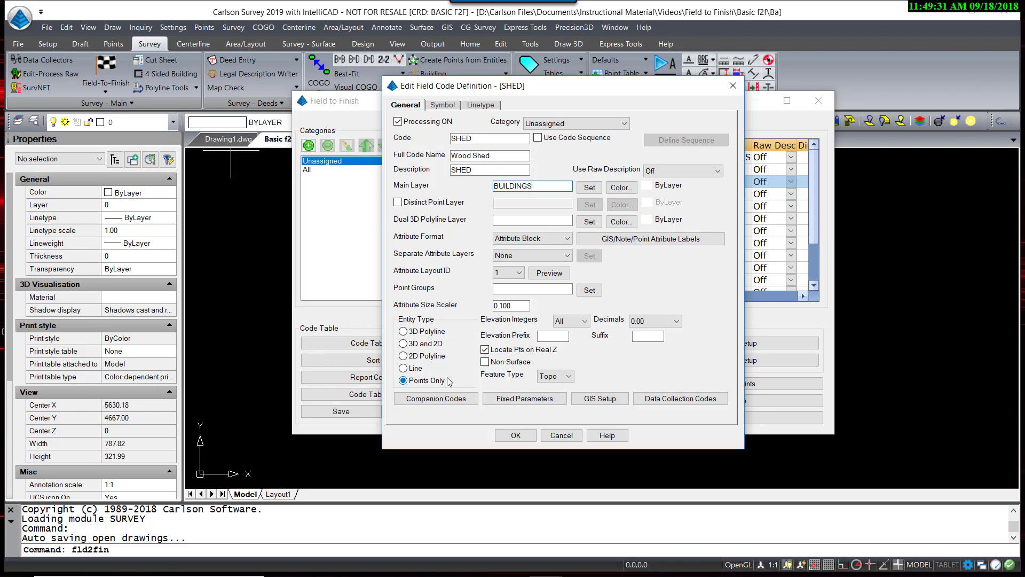
left_click(403, 356)
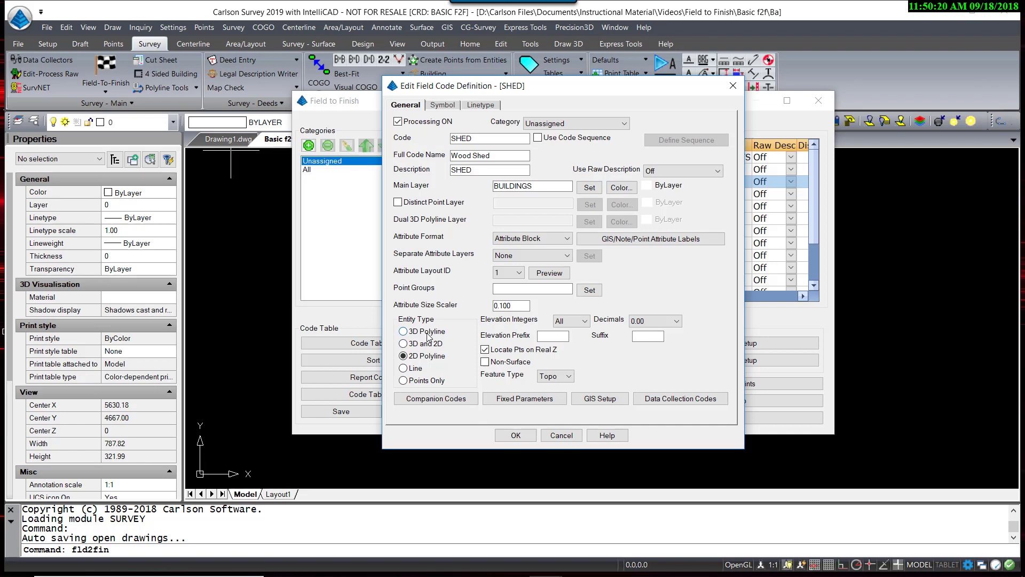
left_click(447, 108)
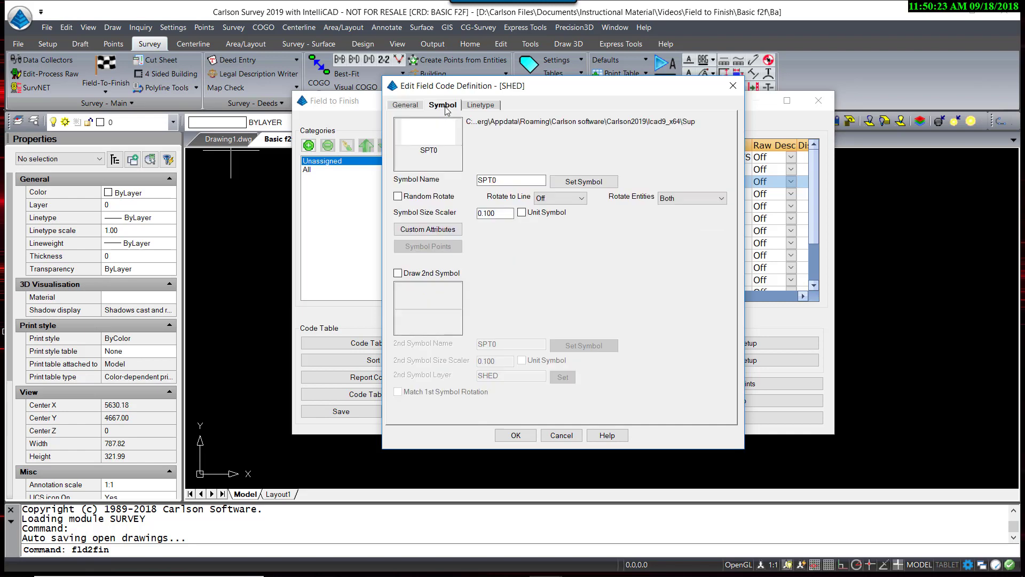
left_click(414, 106)
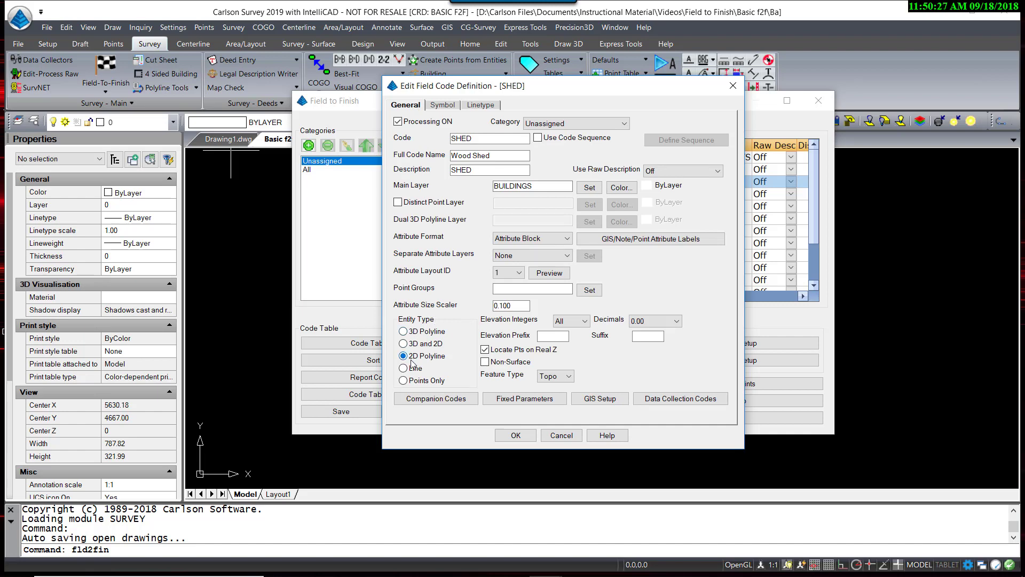
- Name IP 'Iron Pipe' with description IRON PIPE on the MONUMENTS layer
left_click(516, 435)
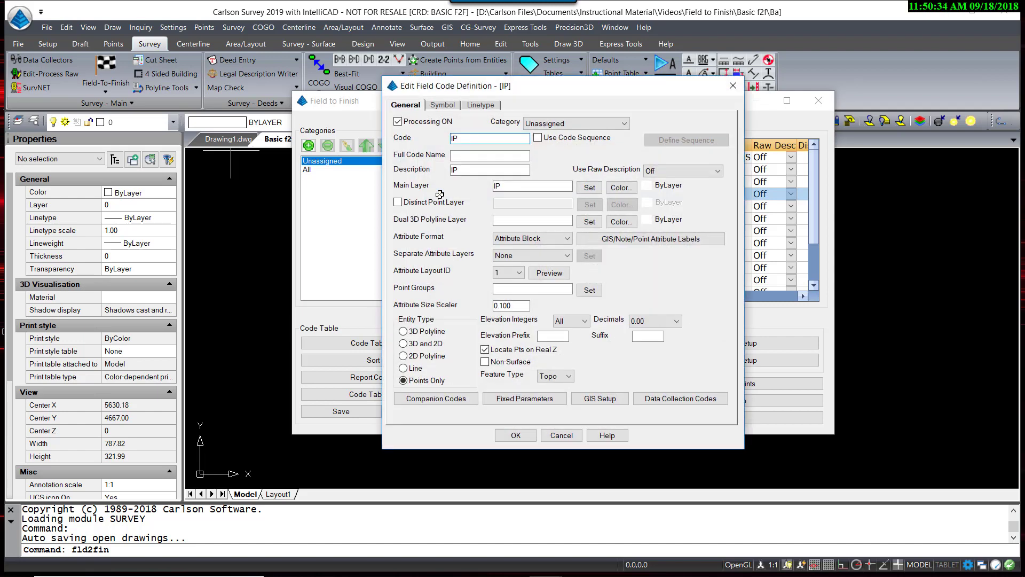
left_click(472, 155)
type("Iro")
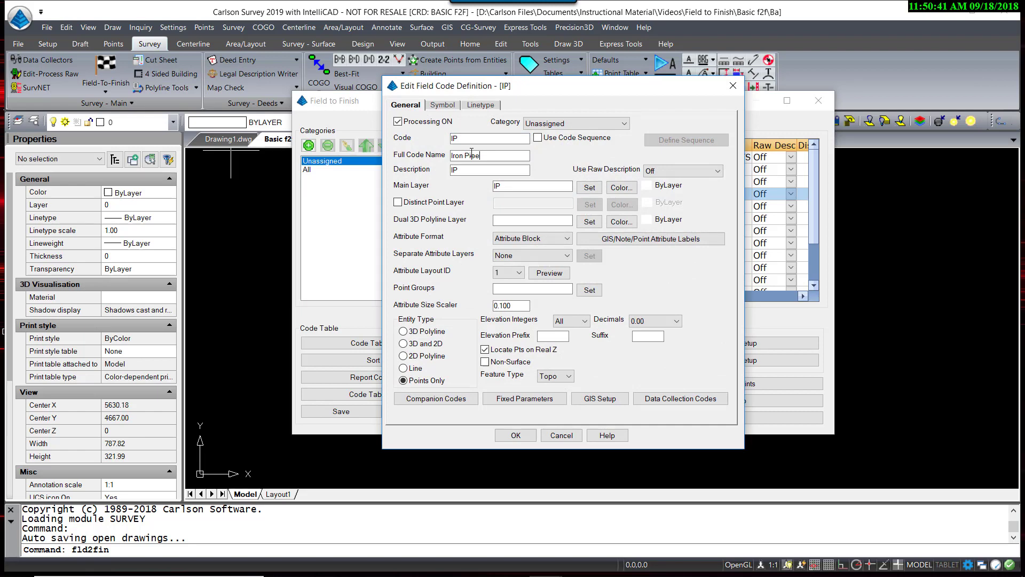
type("n Pipe")
key("Tab")
type("IRON PIPE")
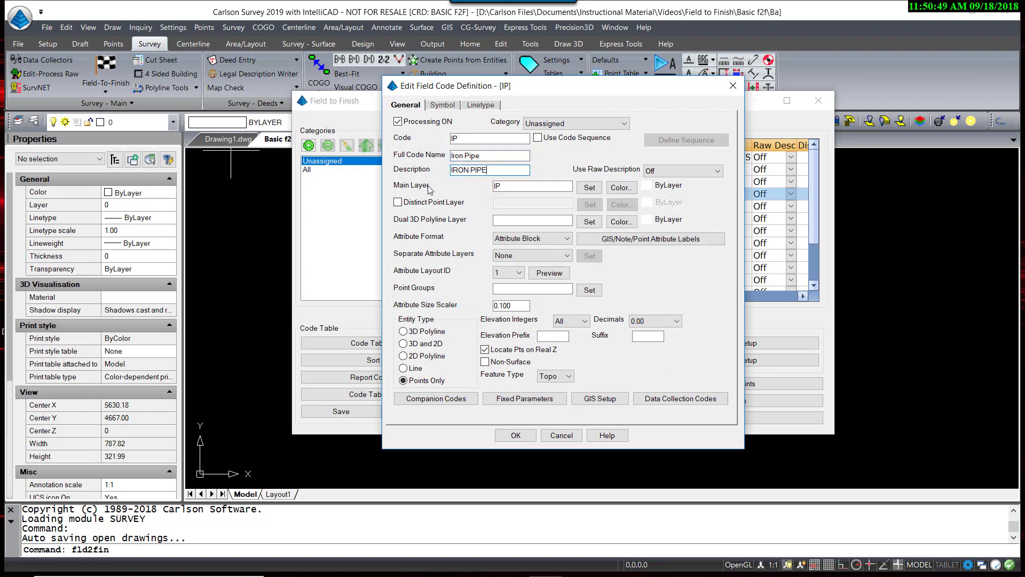
left_click(505, 190)
key("BackSpace")
key("BackSpace")
type("MONUM")
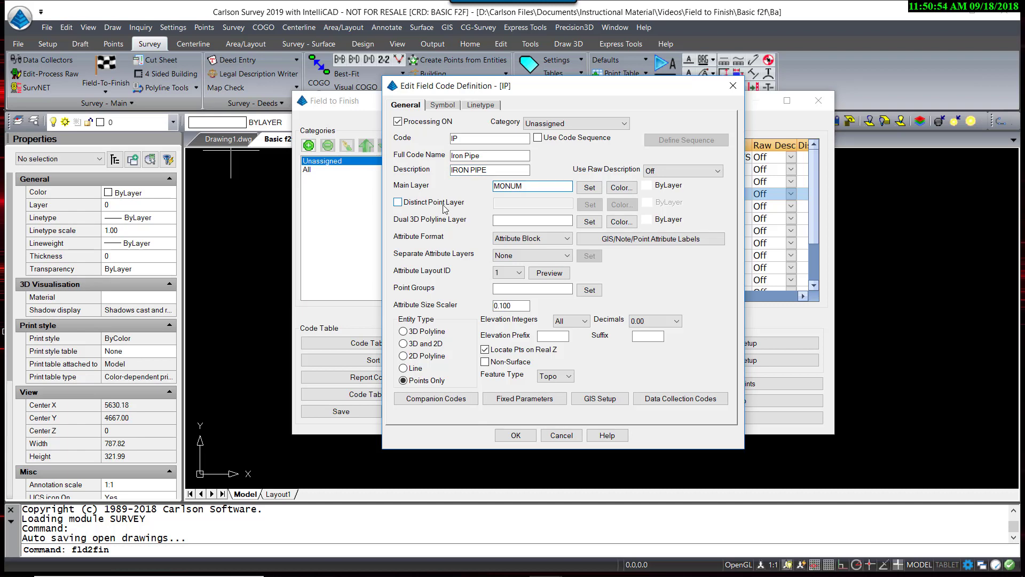
type("ENTS")
- Give IP the SPT26 point symbol, then select tree codes 18D through 8P
left_click(442, 105)
left_click(438, 150)
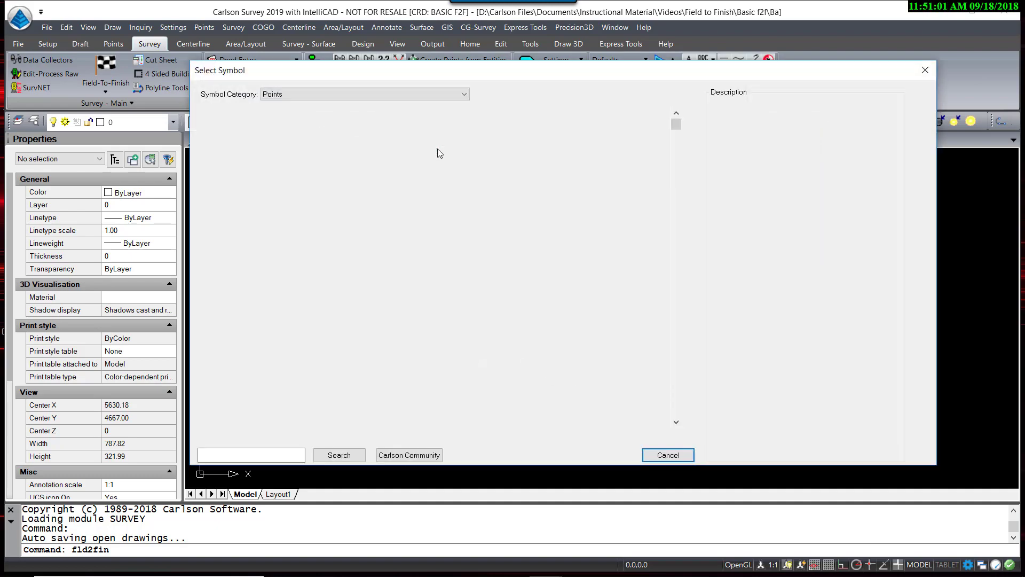
double_click(488, 154)
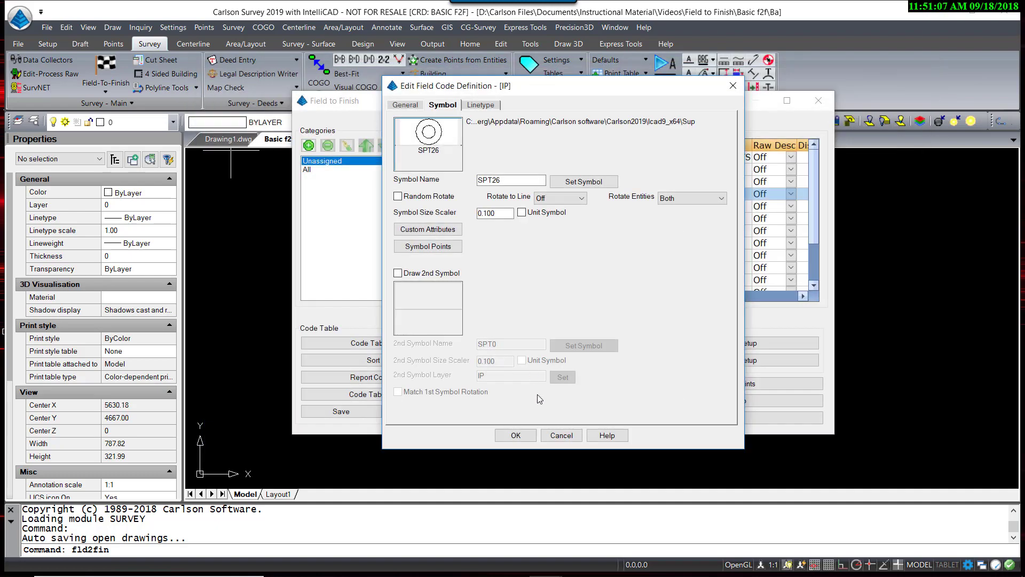
left_click(515, 435)
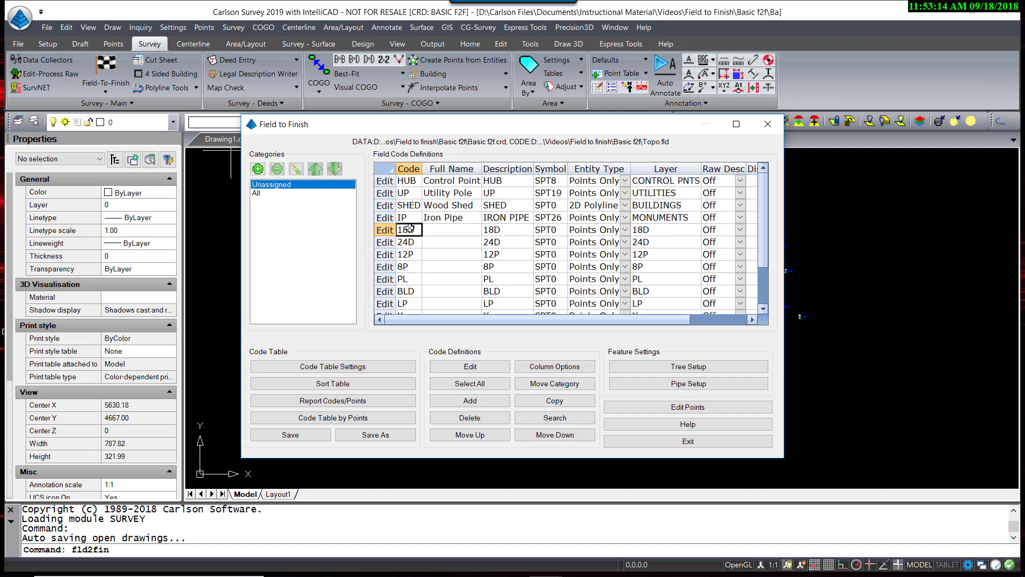
left_click(410, 267, "shift")
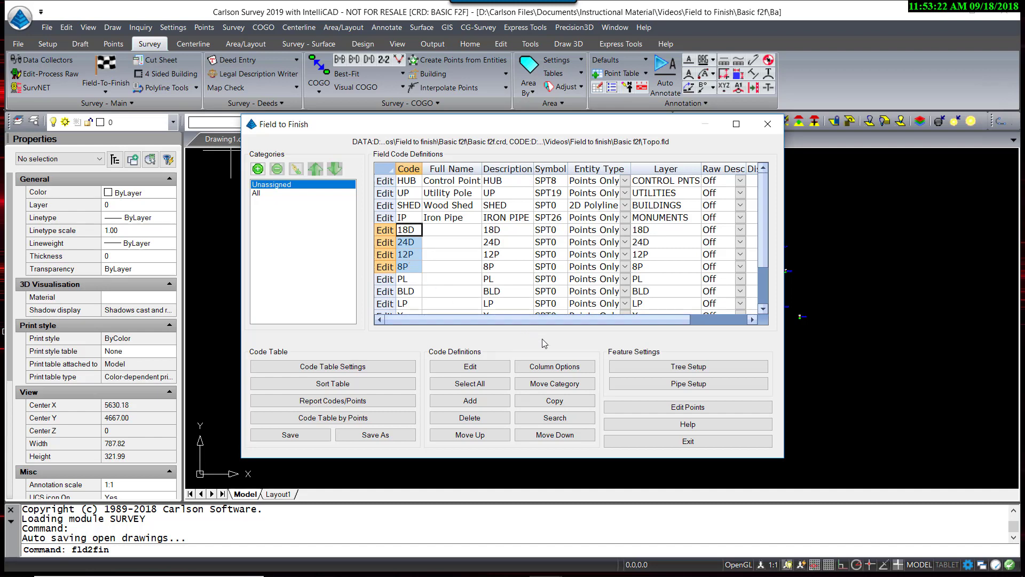
- Batch-assign the TREE24 symbol from the Trees category to the four selected tree codes
left_click(479, 367)
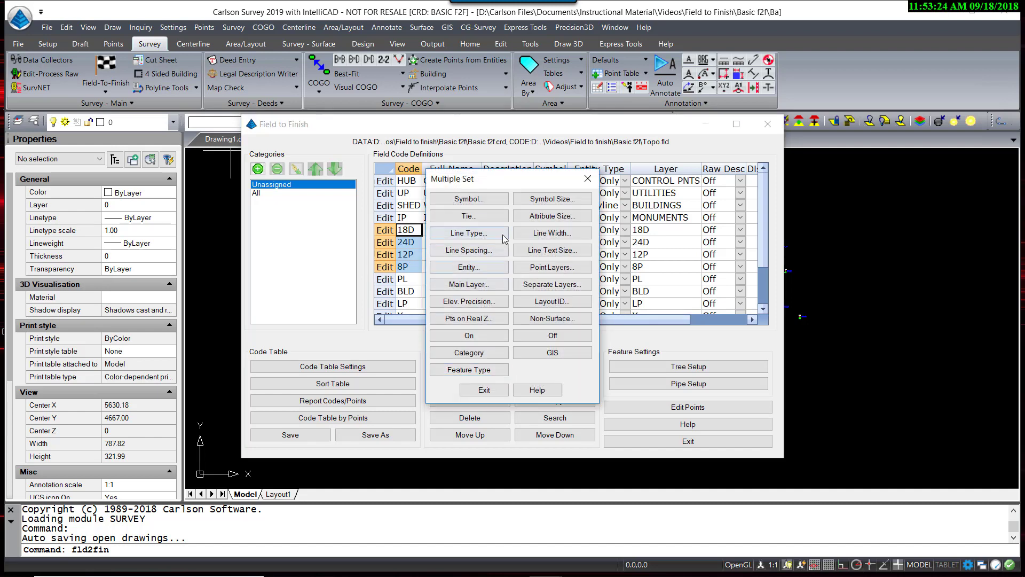
left_click_drag(507, 183, 493, 159)
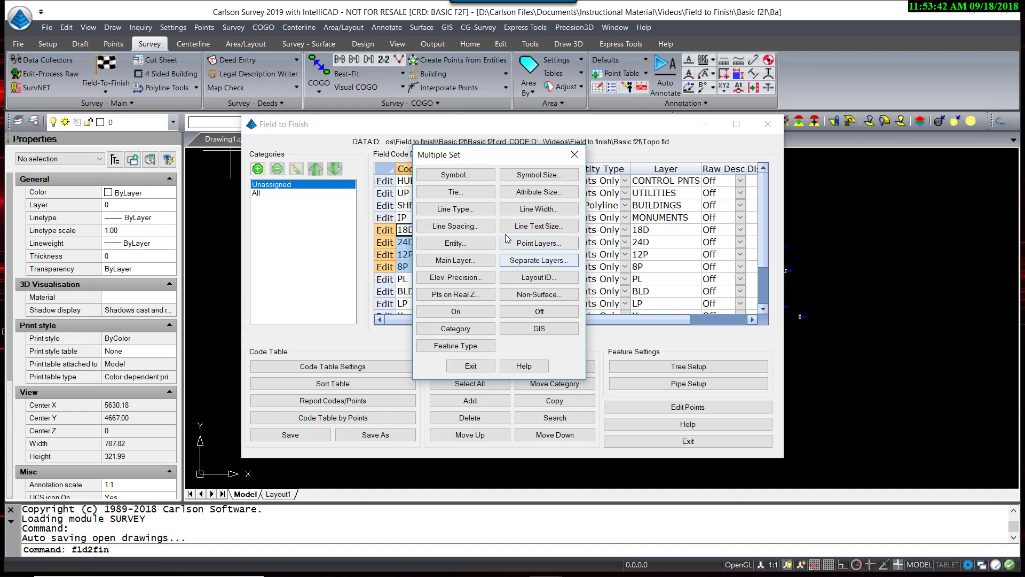
left_click(452, 177)
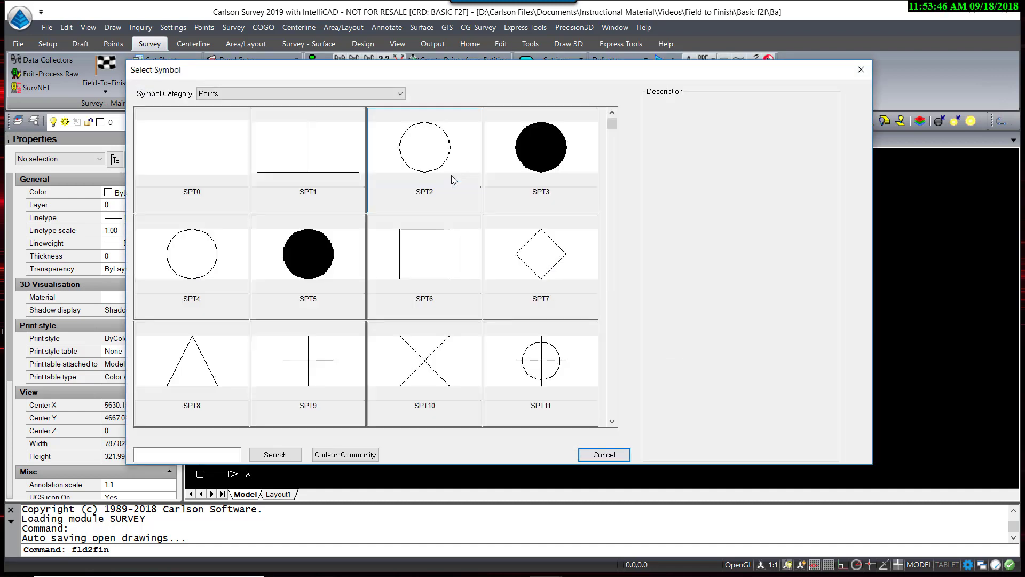
left_click(400, 94)
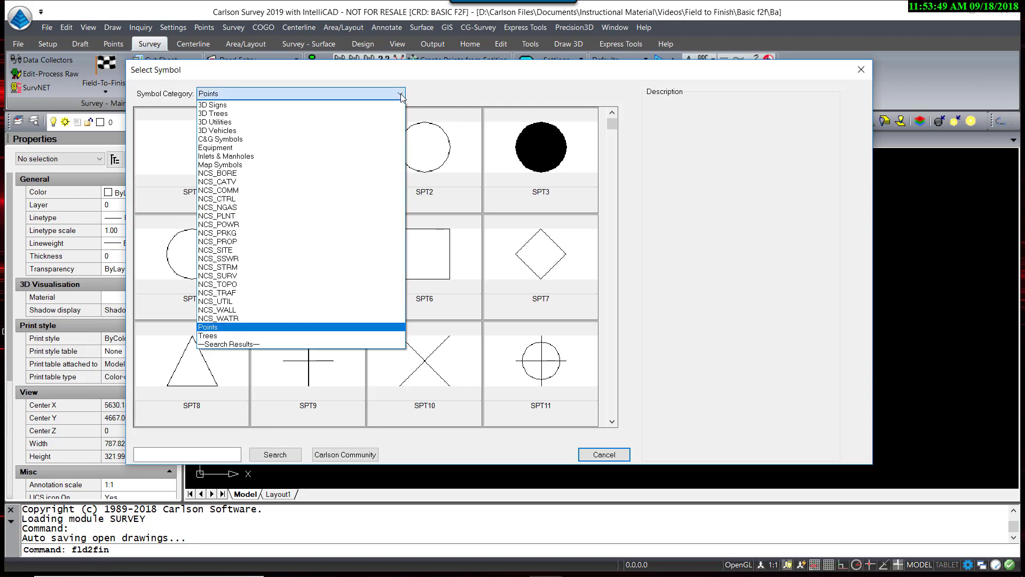
left_click(240, 336)
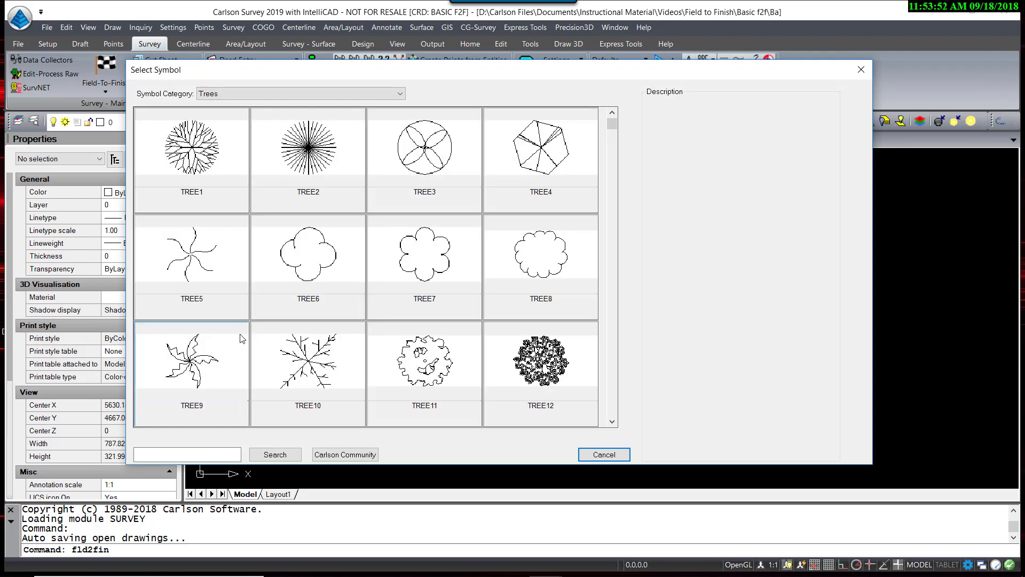
scroll(242, 338, "down", 3)
double_click(531, 368)
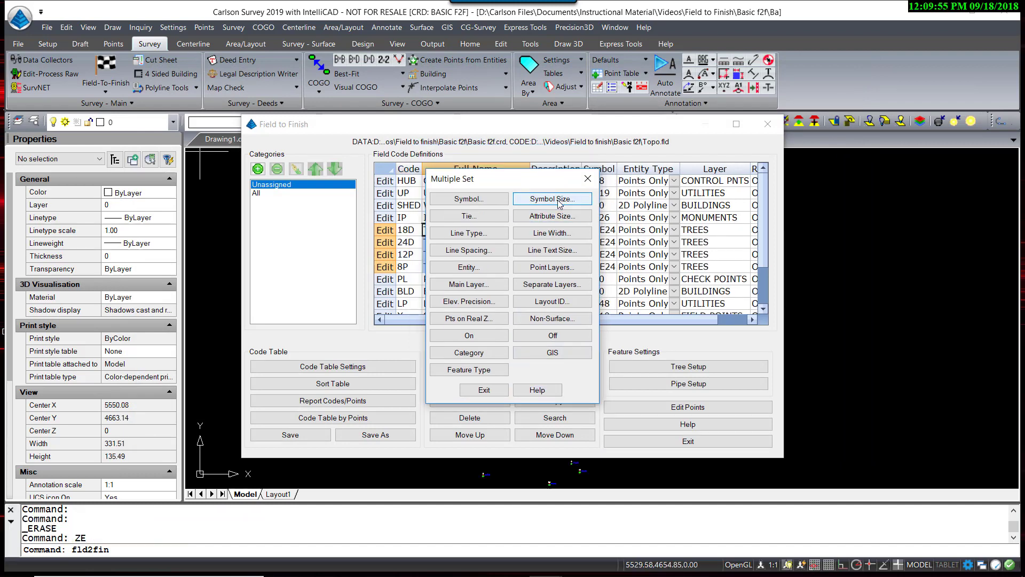
- Set the tree codes' symbol size scaler to 2 and their main layer to TREES
left_click(552, 199)
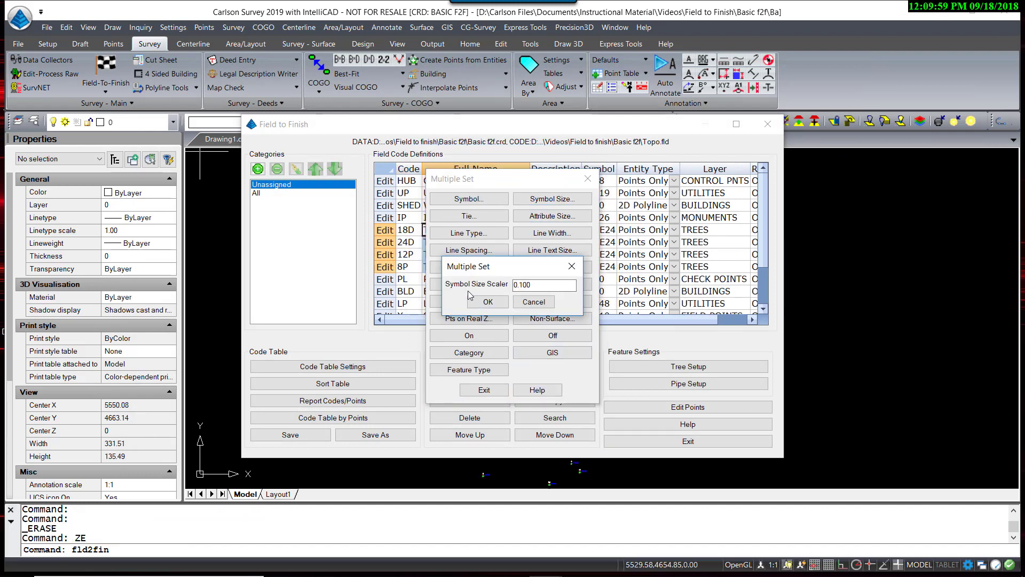
left_click_drag(544, 286, 488, 289)
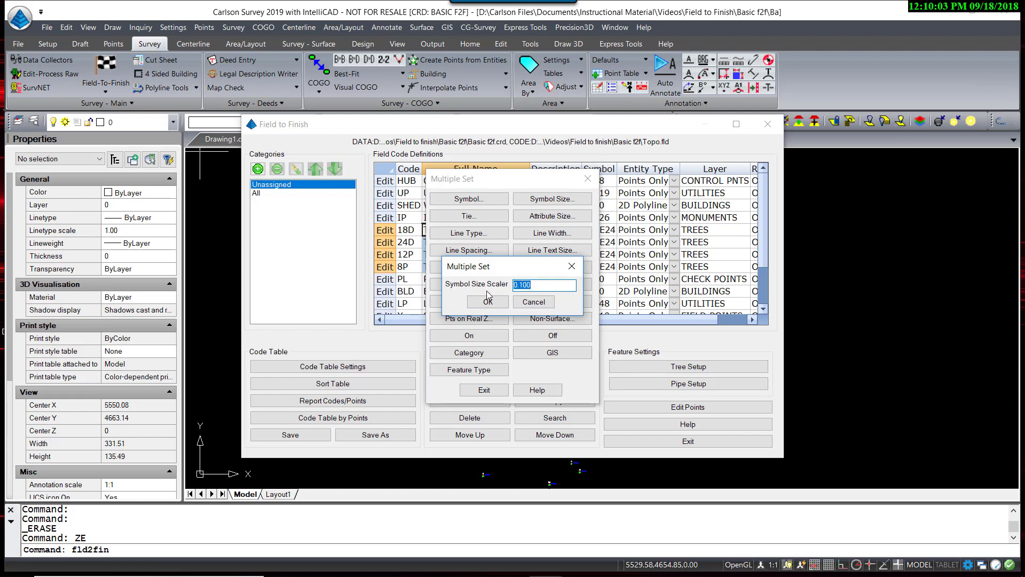
type("2")
left_click(488, 300)
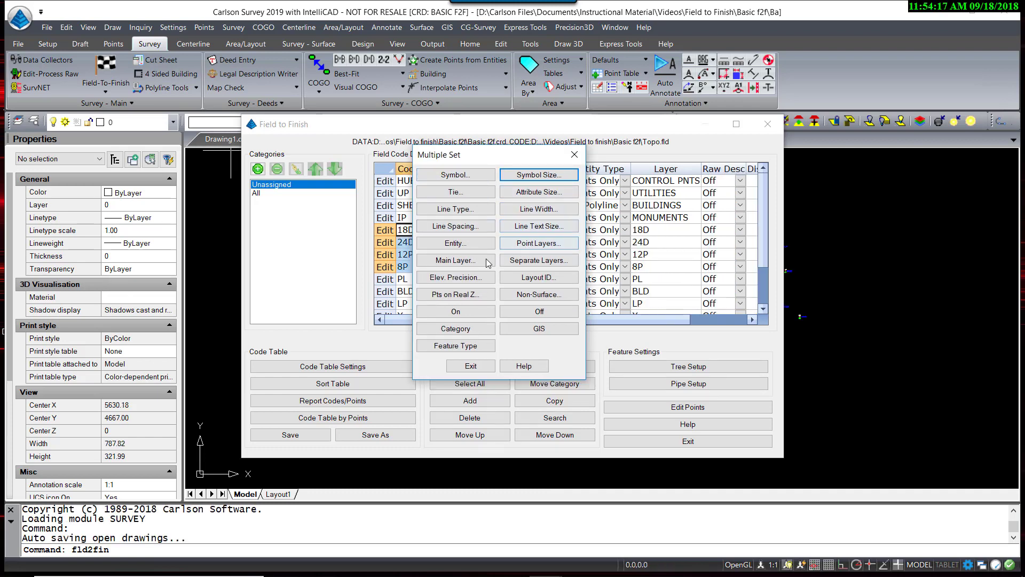
left_click(453, 265)
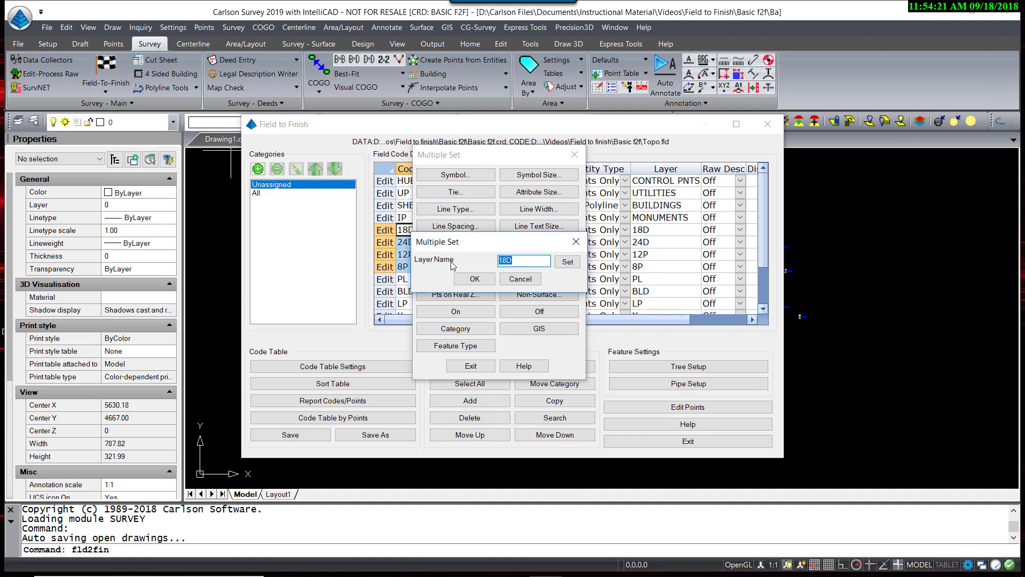
type("TREES")
- Confirm the TREES layer batch edit and give 18D the full name 'Tree'
left_click(474, 279)
left_click(473, 364)
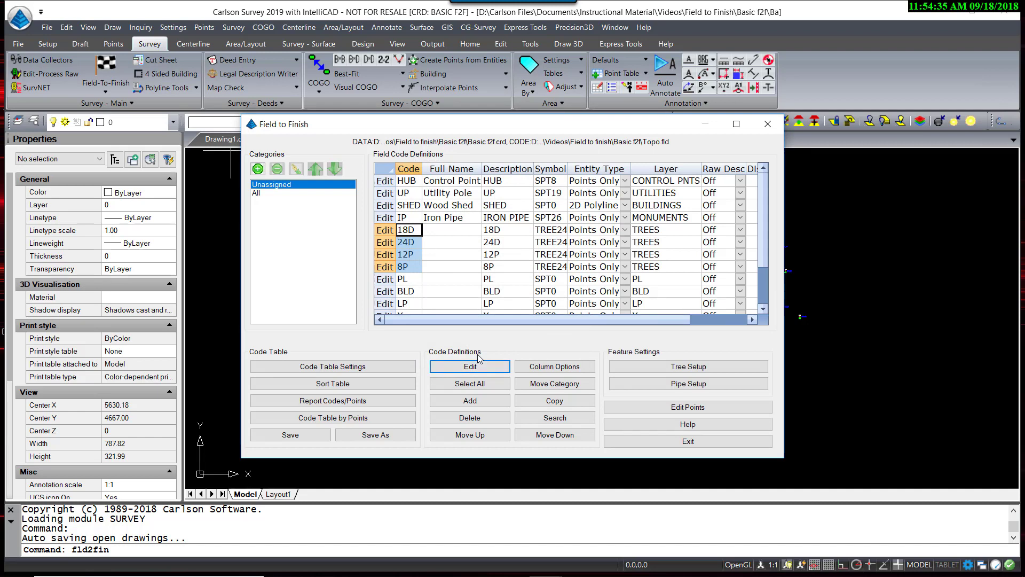
left_click(449, 230)
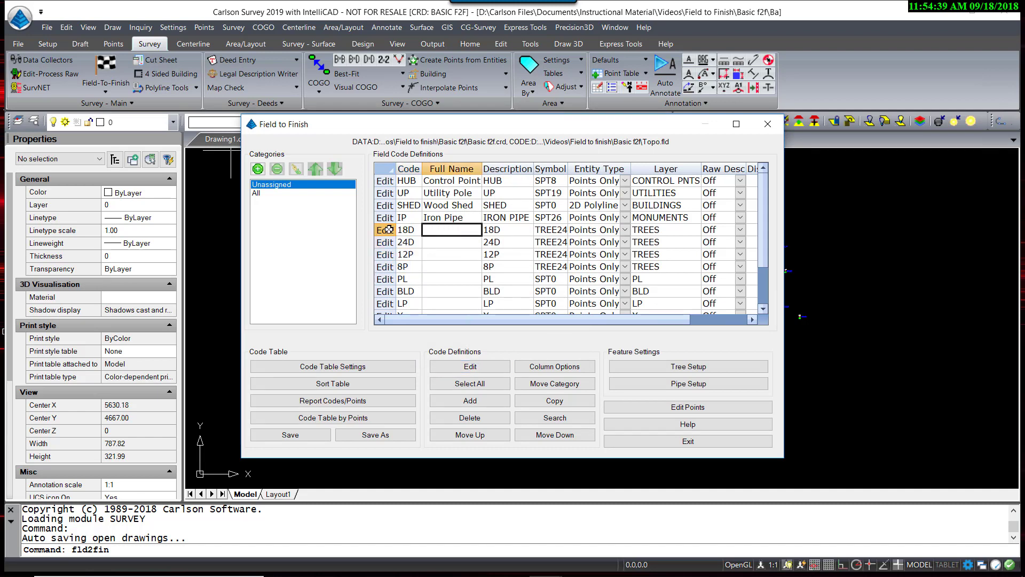
left_click(438, 231)
type("t")
key("BackSpace")
type("T")
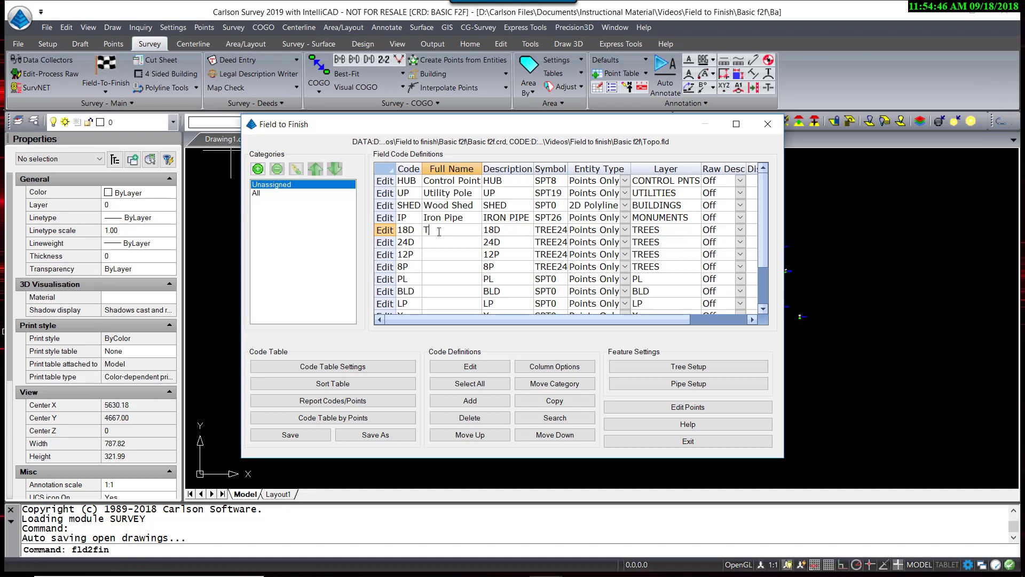
type("Ree")
key("Return")
- Paste 'Tree' into the full names of 24D, 12P and 8P
left_click(433, 244)
type("Tree")
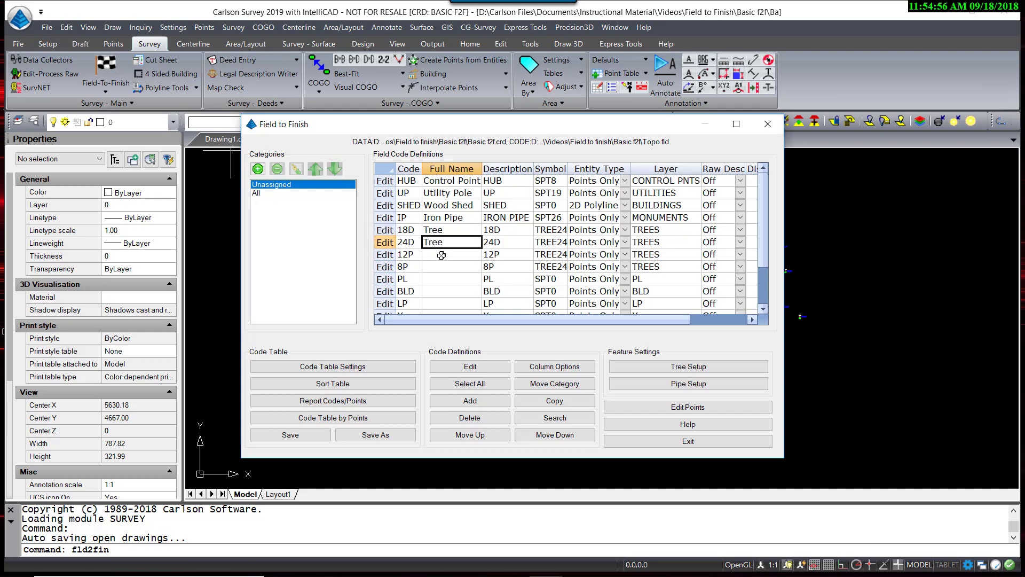
left_click(442, 255)
type("Tree")
left_click(441, 267)
type("Tree")
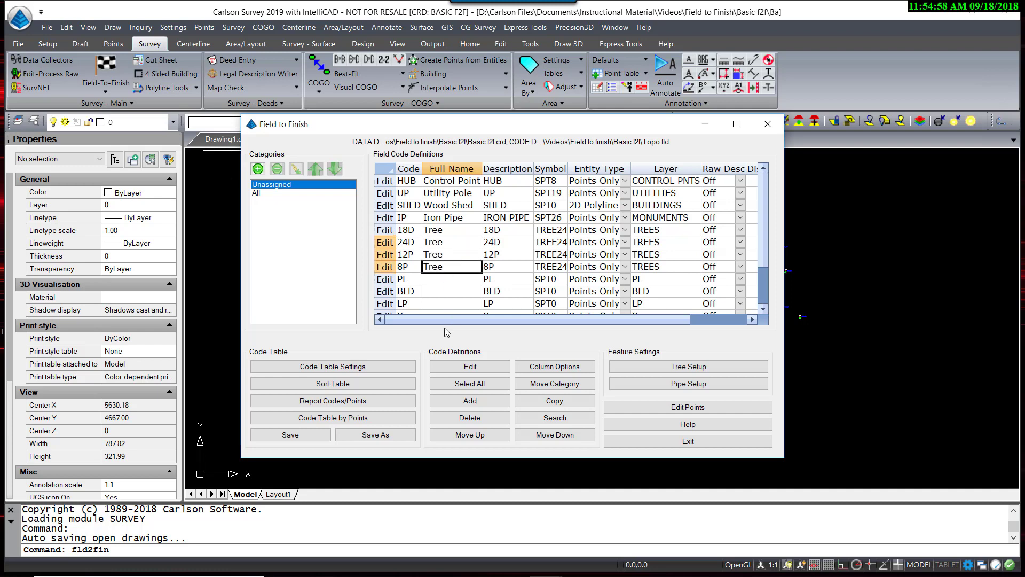
- Widen the code table and hide the Distinct Point Layer and 2nd Symbol columns
left_click(437, 242, "shift")
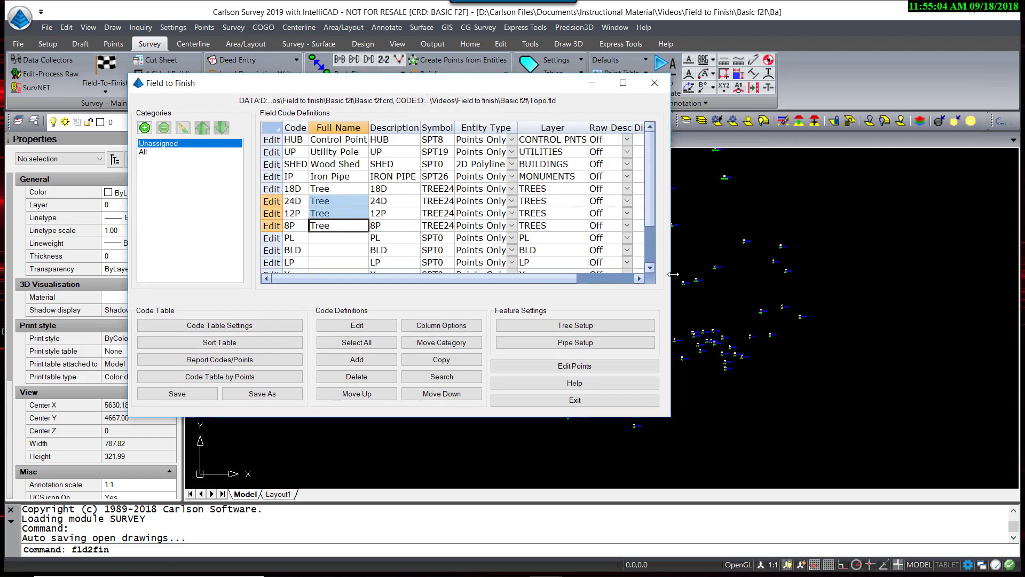
left_click_drag(673, 274, 924, 229)
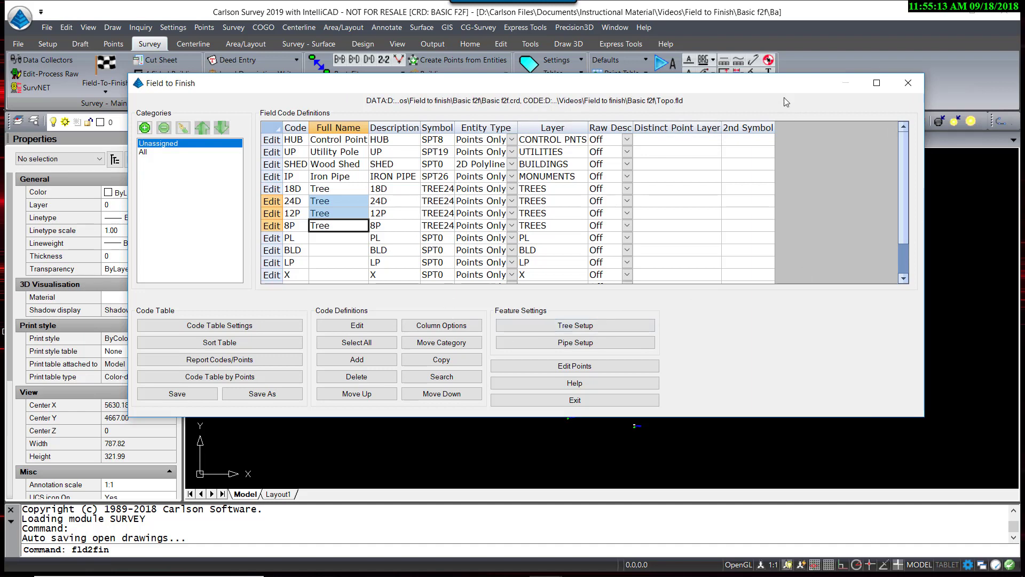
left_click_drag(776, 92, 691, 78)
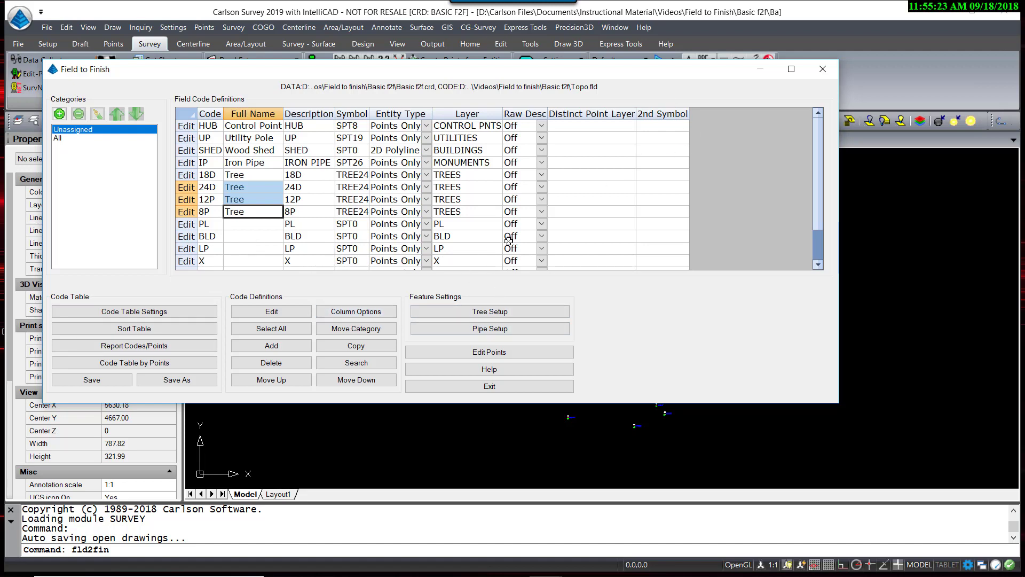
left_click(348, 317)
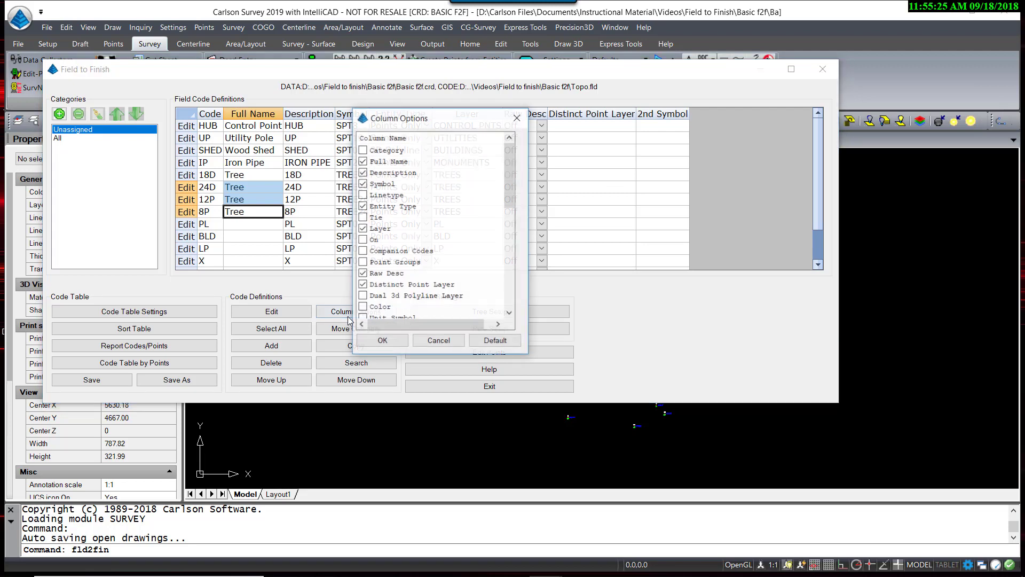
left_click_drag(505, 193, 511, 224)
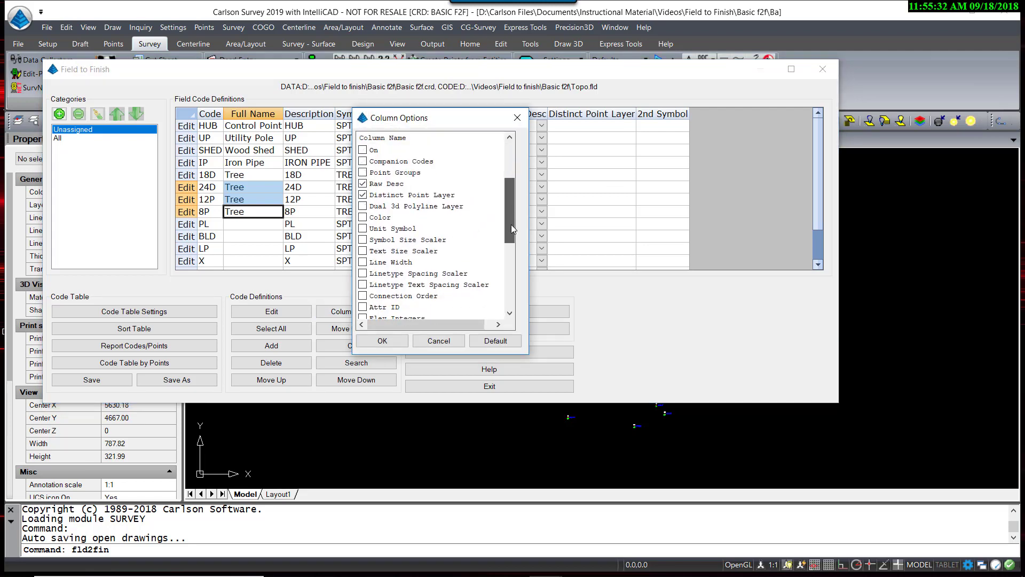
left_click(363, 196)
scroll(364, 201, "down", 5)
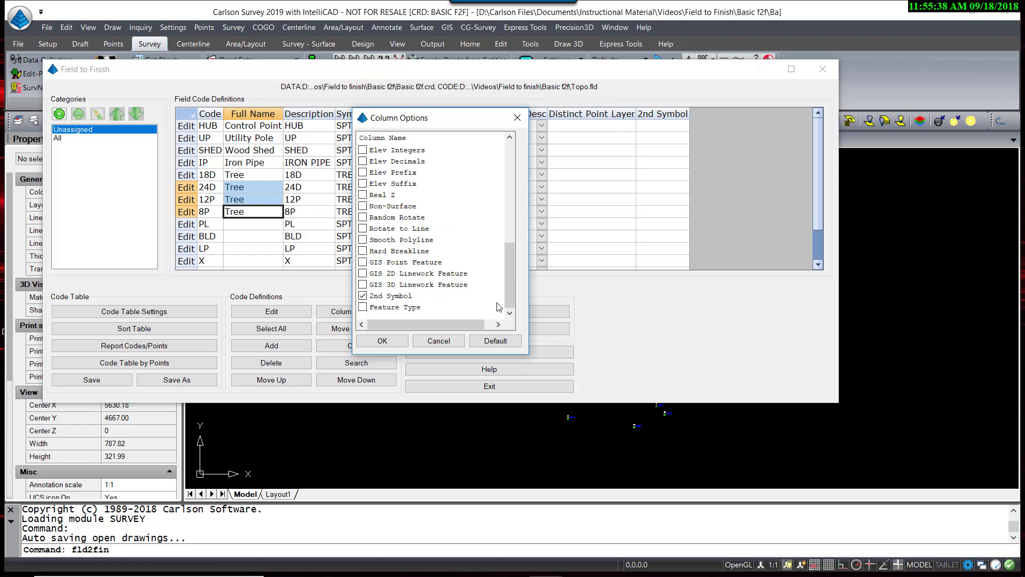
left_click(364, 297)
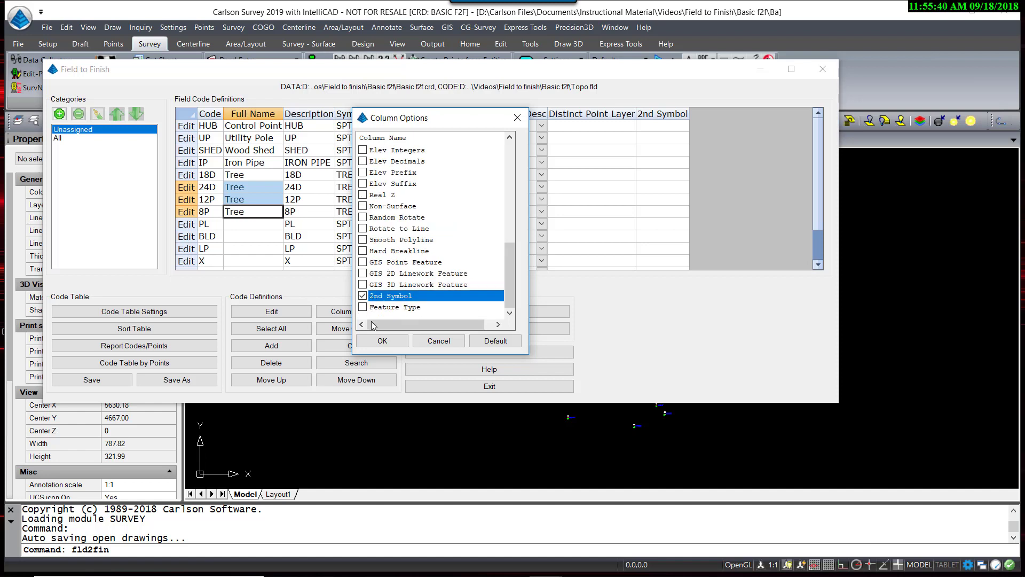
left_click(362, 296)
left_click(382, 341)
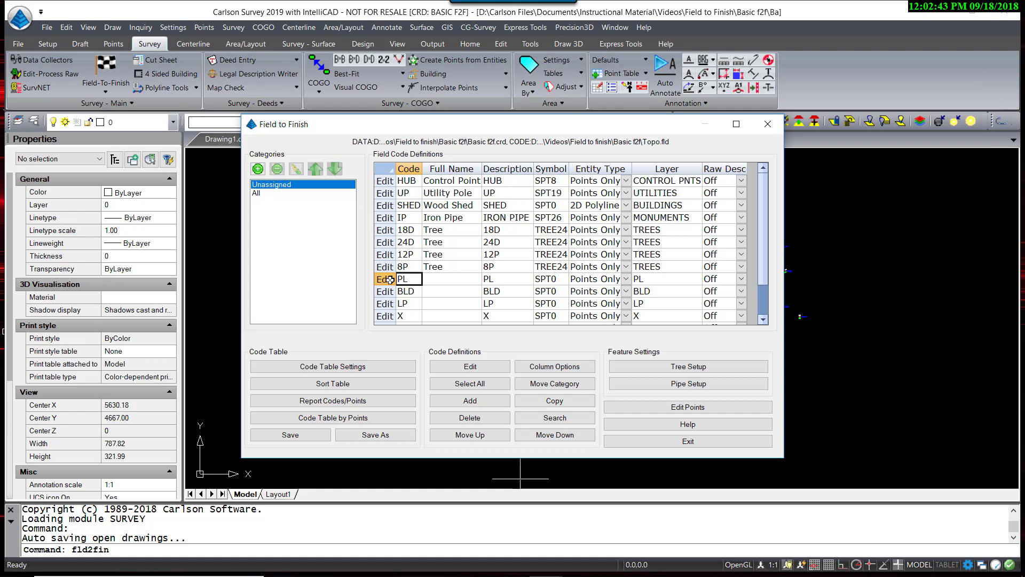
- Make PL 'Property Line Location' on the CHECK POINTS layer
left_click(390, 280)
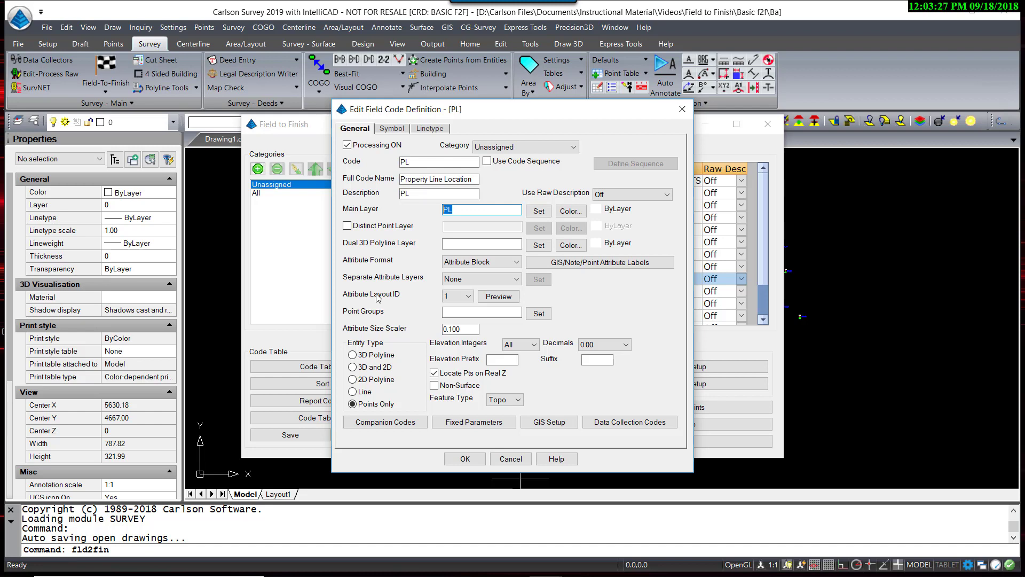
type("CHE")
type("CK POINT")
type("S")
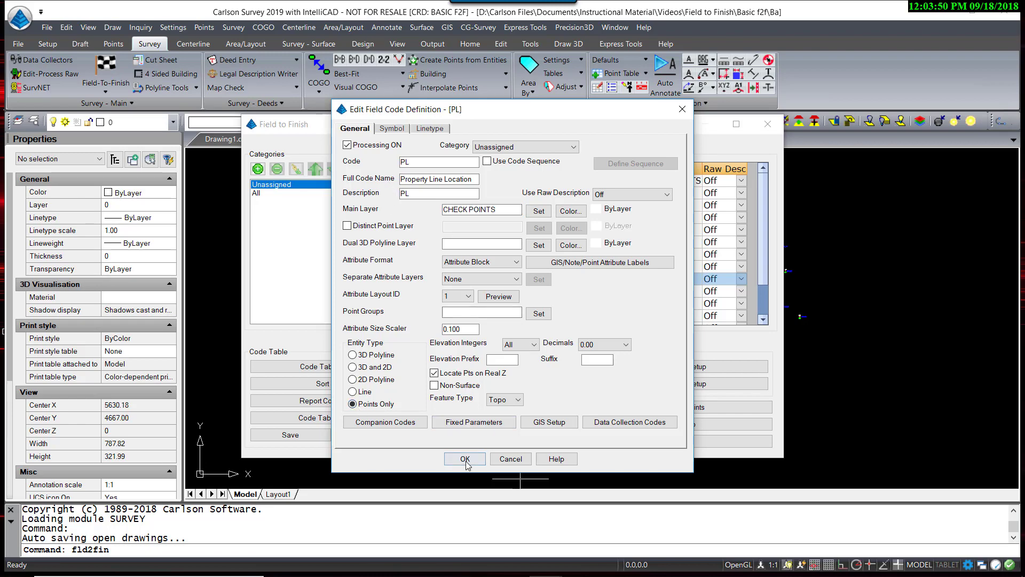
left_click(465, 460)
- Define BLD as 'Building Corner' on BUILDINGS, drawn as 2D polylines
double_click(388, 254)
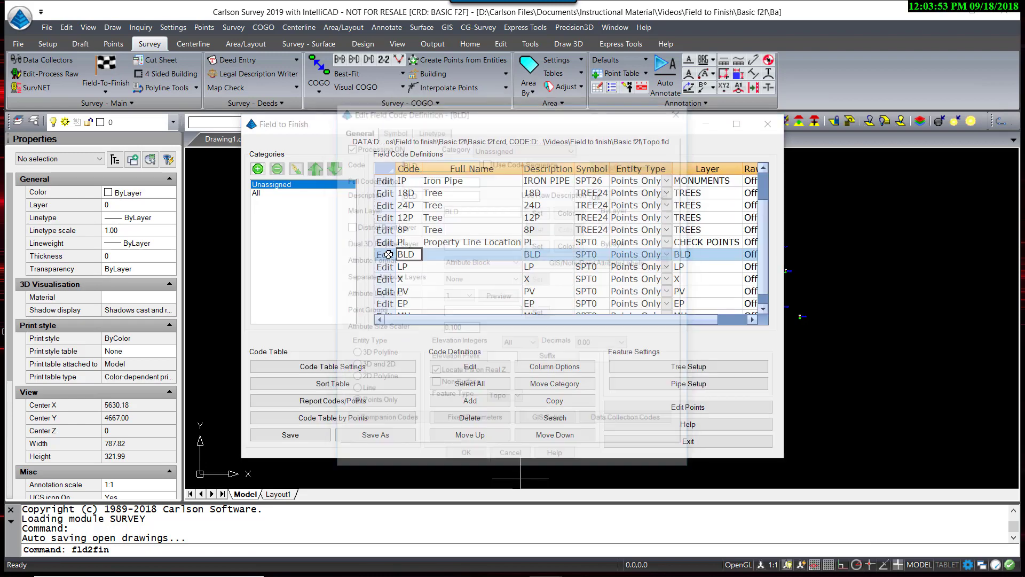
left_click(409, 178)
type("Building")
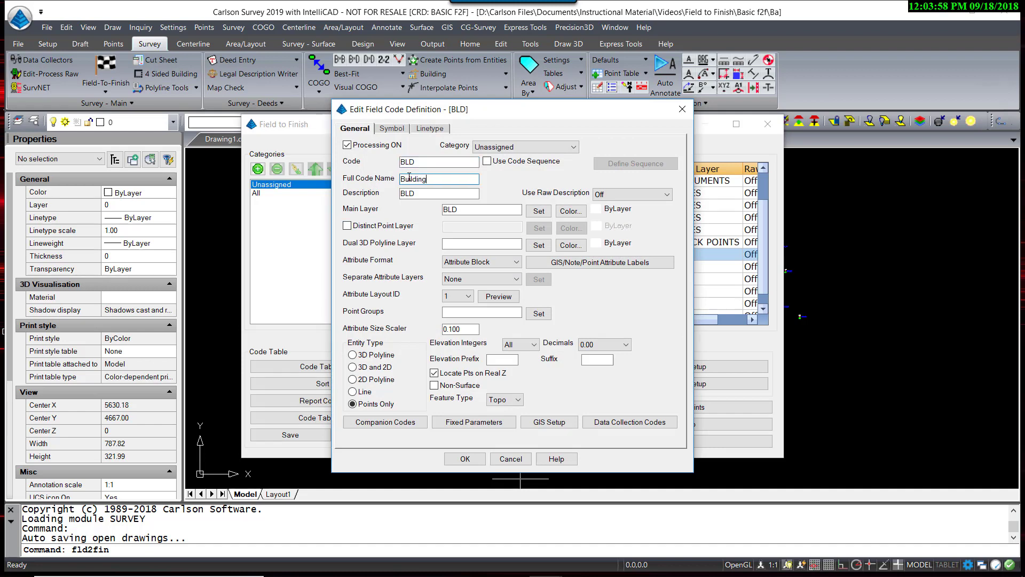
type("Corner")
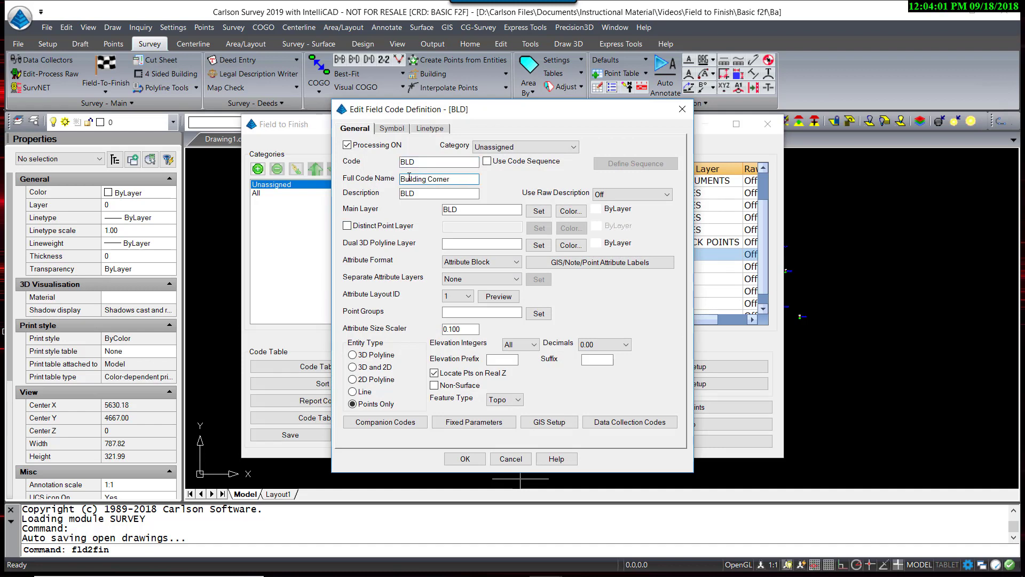
key("Tab")
key("Tab")
type("BUILDINGS")
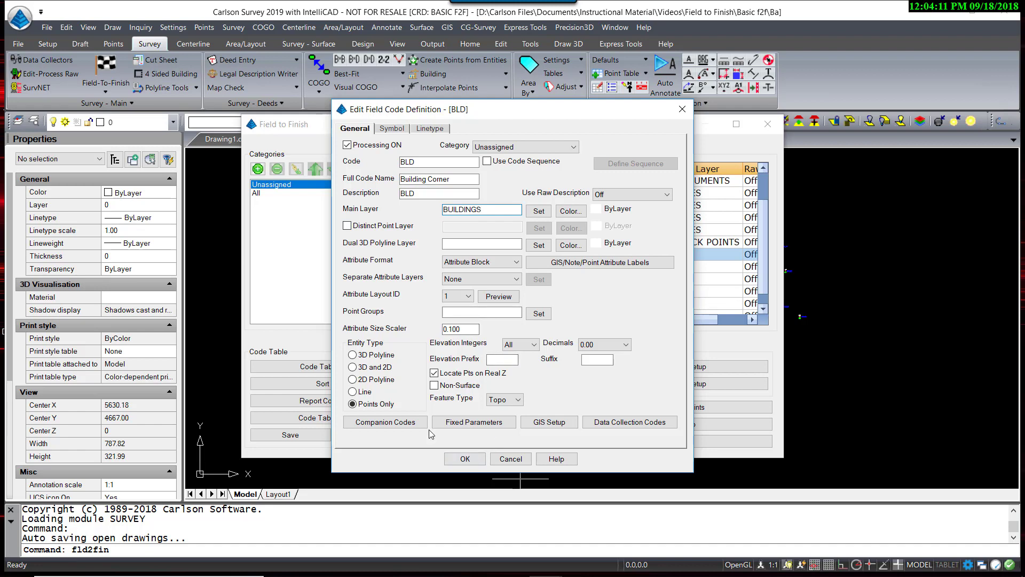
left_click(355, 380)
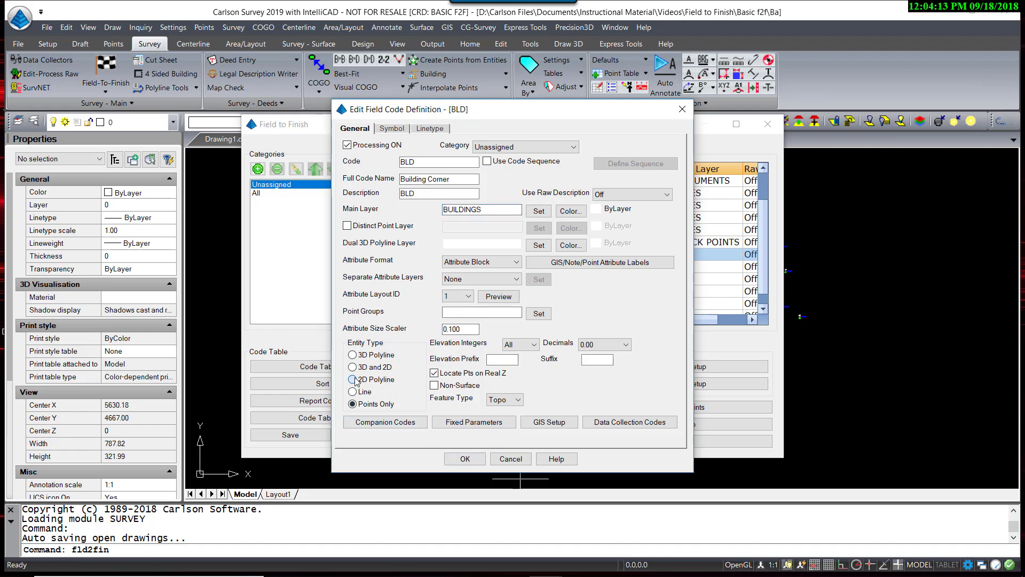
- Name LP 'Lamp Post' on UTILITIES with the SPT48 symbol from the Points category
left_click(464, 459)
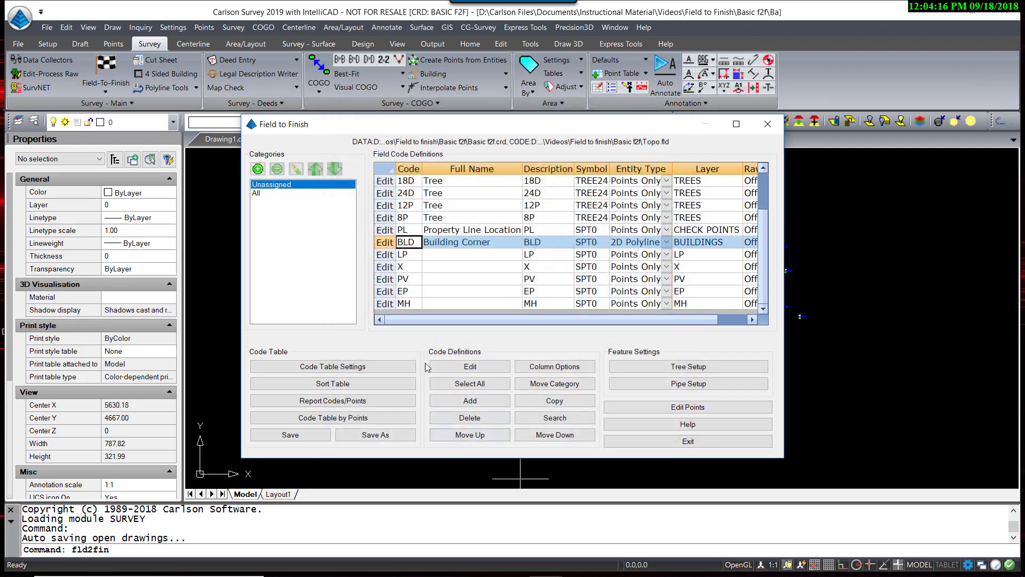
double_click(412, 191)
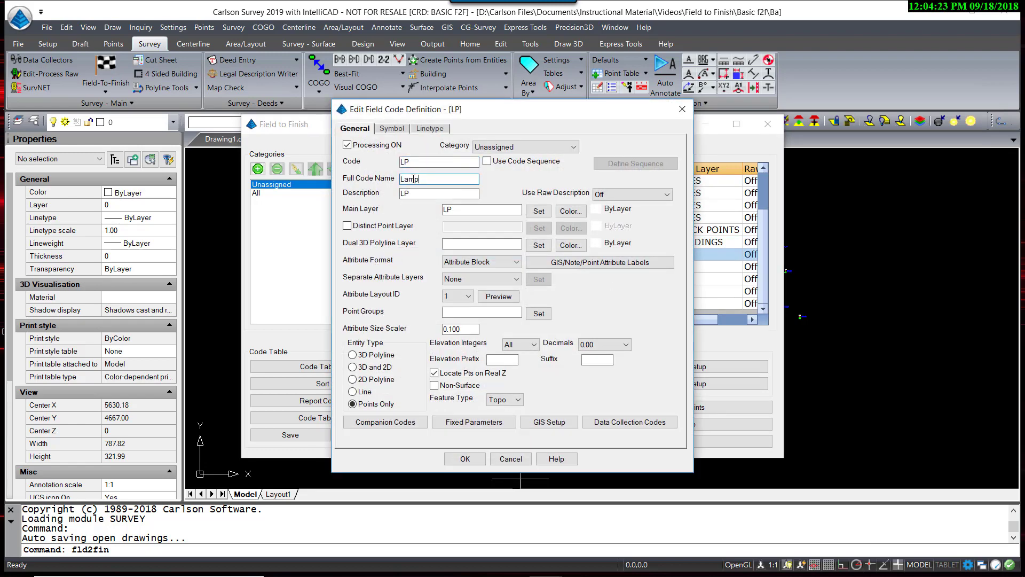
type("p Post")
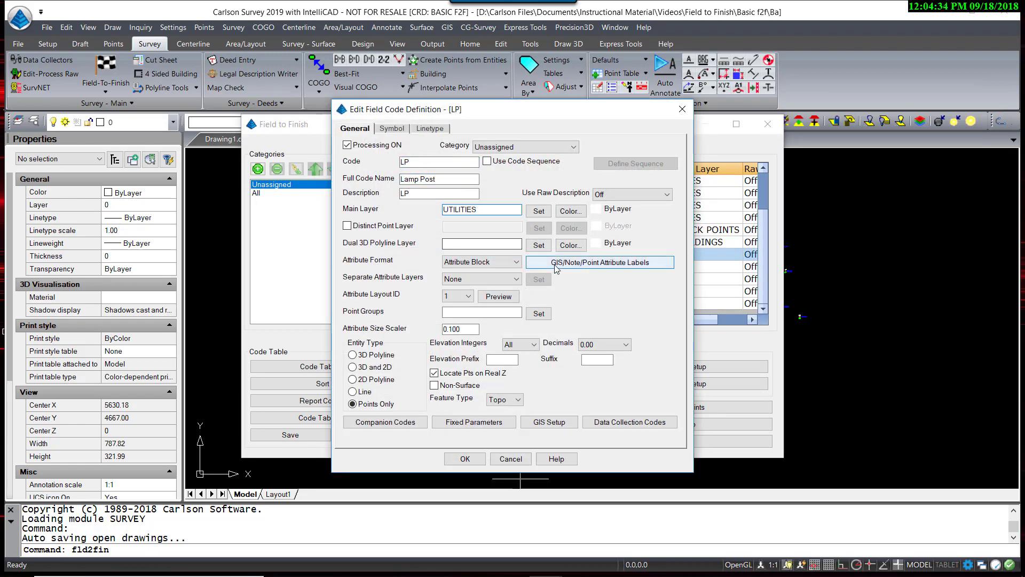
left_click(391, 129)
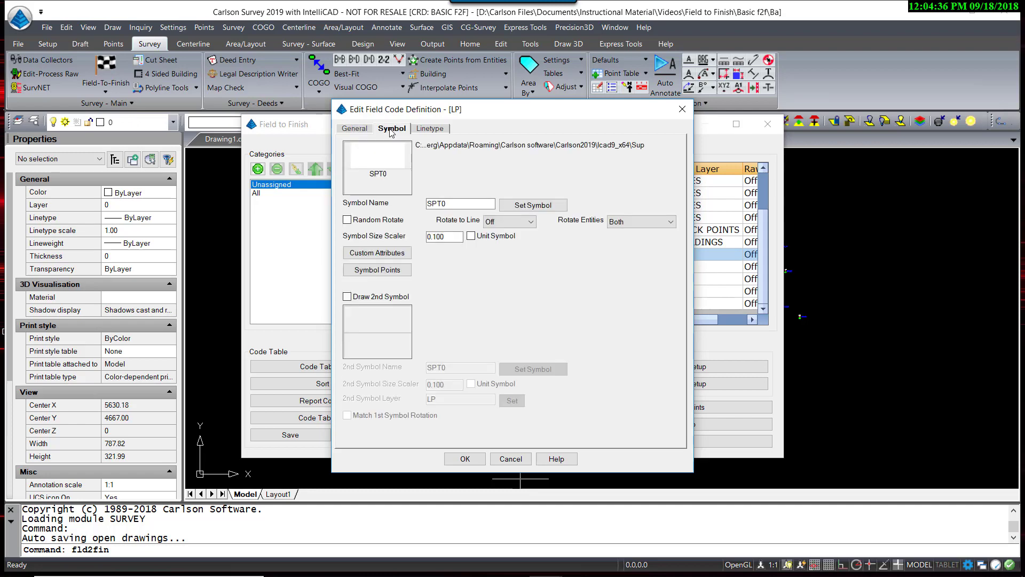
left_click(383, 181)
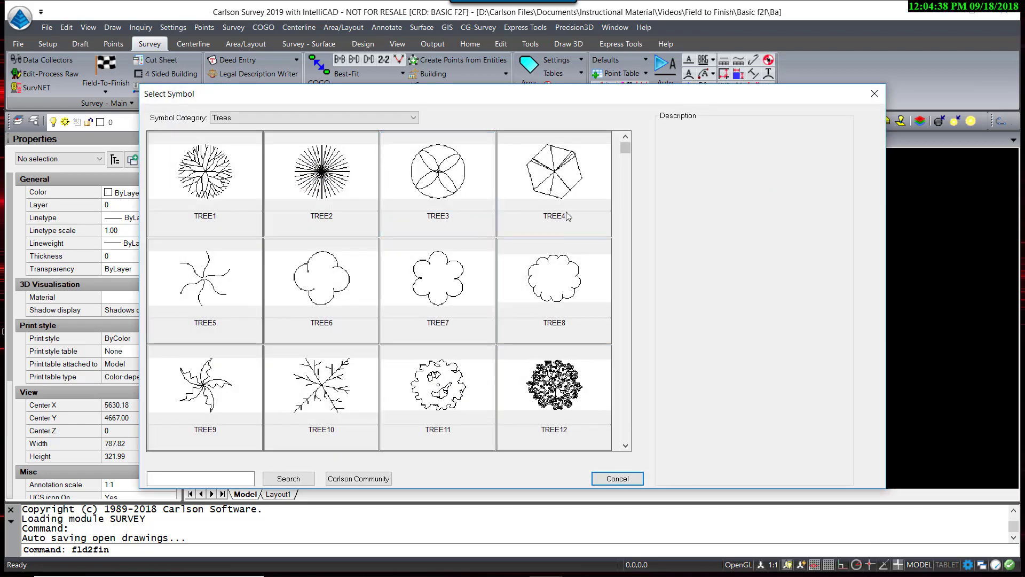
left_click(314, 117)
left_click(251, 347)
scroll(198, 176, "down", 4)
left_click(216, 191)
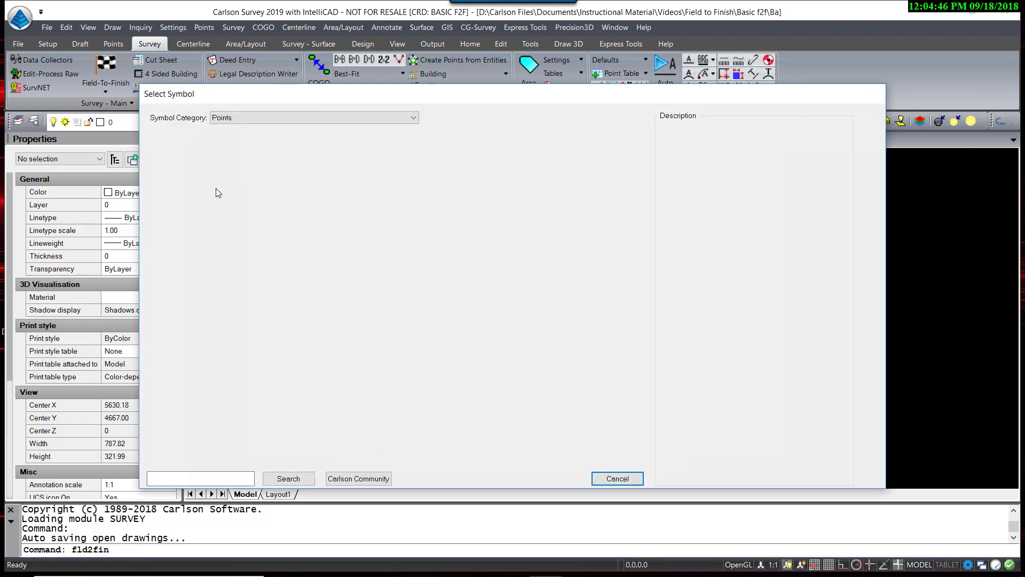
left_click(464, 459)
- Name X 'Spot Grade' on the FIELD POINTS layer
left_click(389, 255)
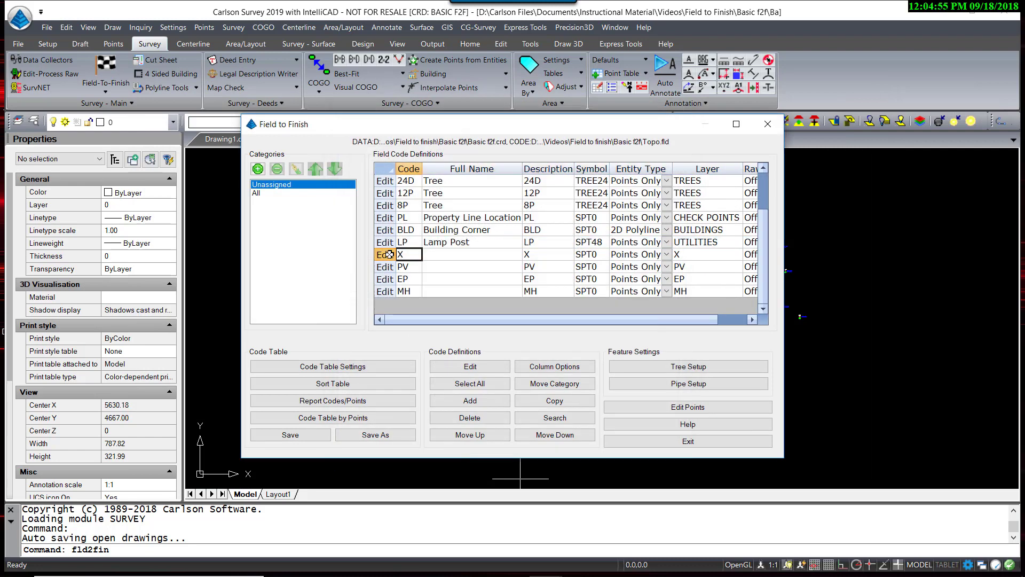
left_click(389, 255)
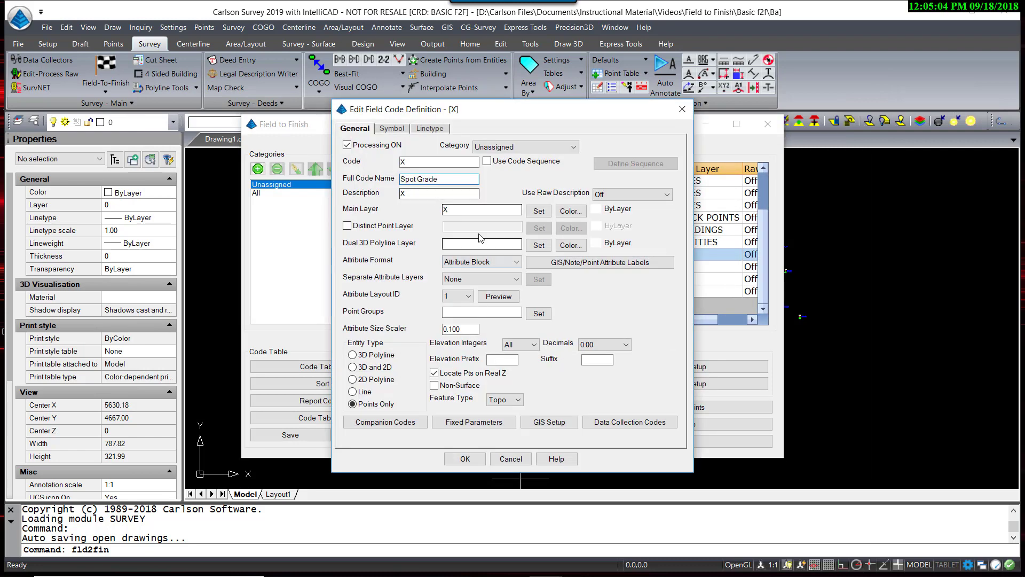
type("Spot Grade")
double_click(459, 207)
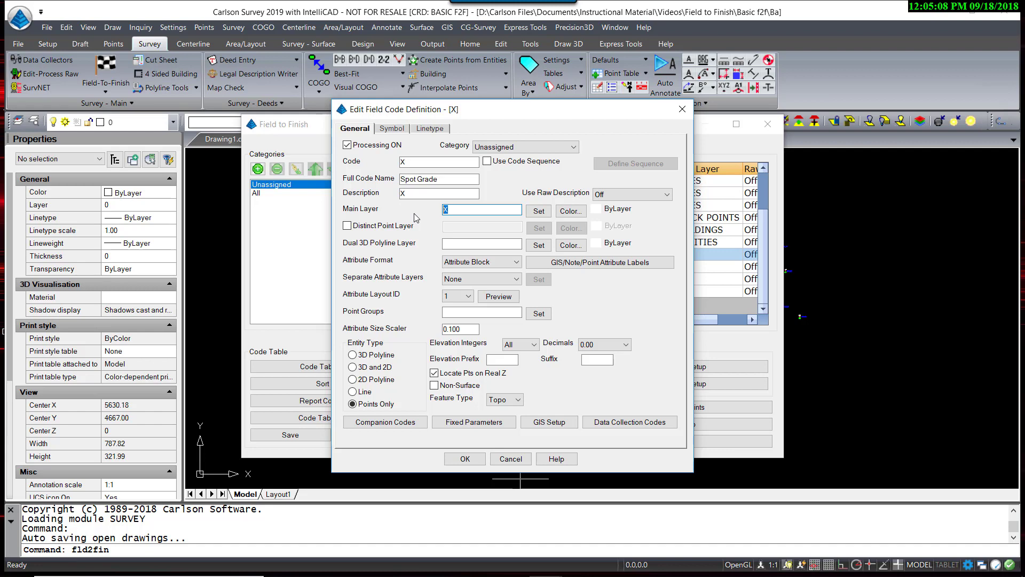
type("F")
type("IELD POINTS")
- Give X the SPT10 symbol with a size scaler of 0.05
left_click(392, 129)
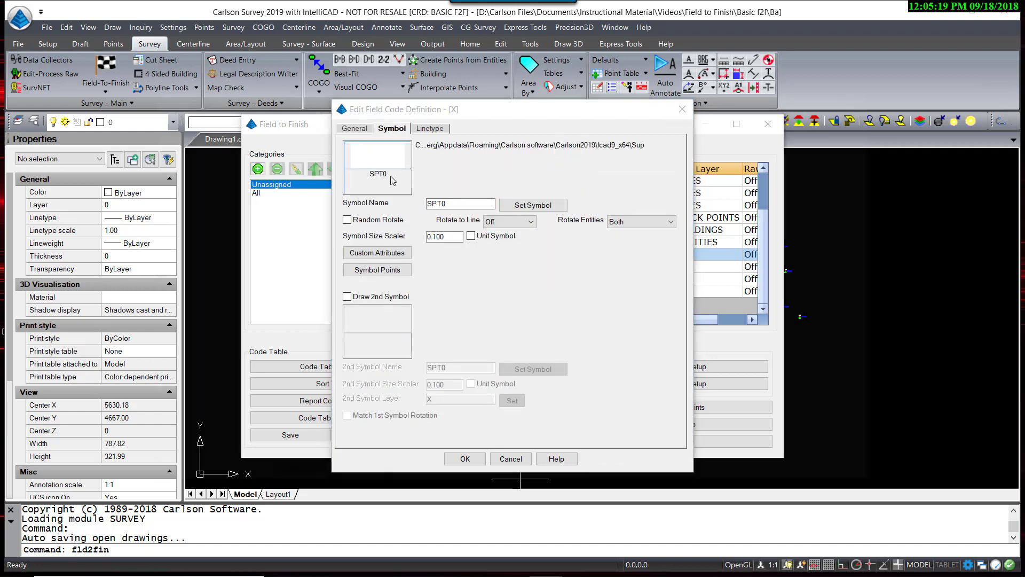
left_click(393, 179)
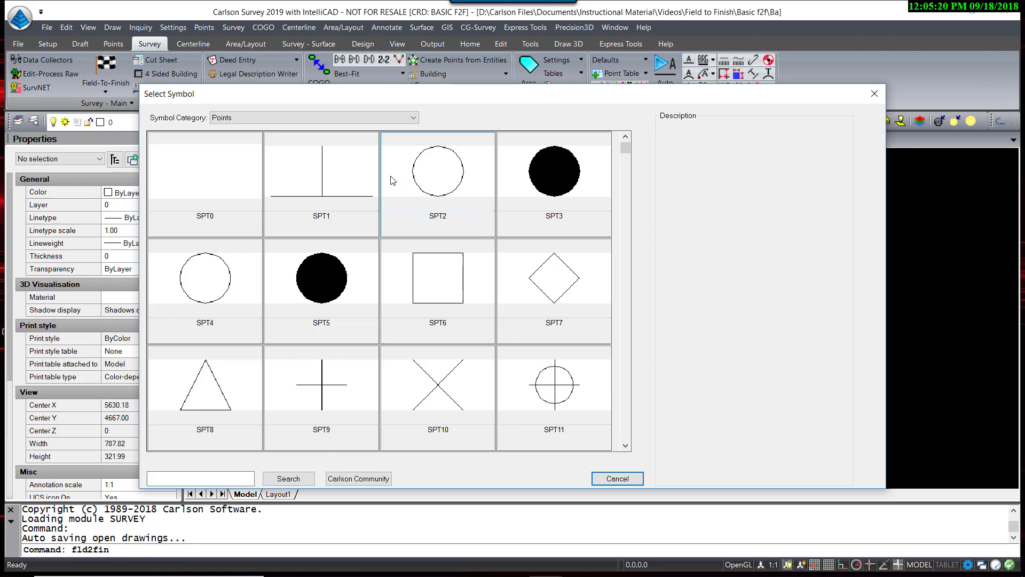
double_click(435, 387)
left_click(434, 236)
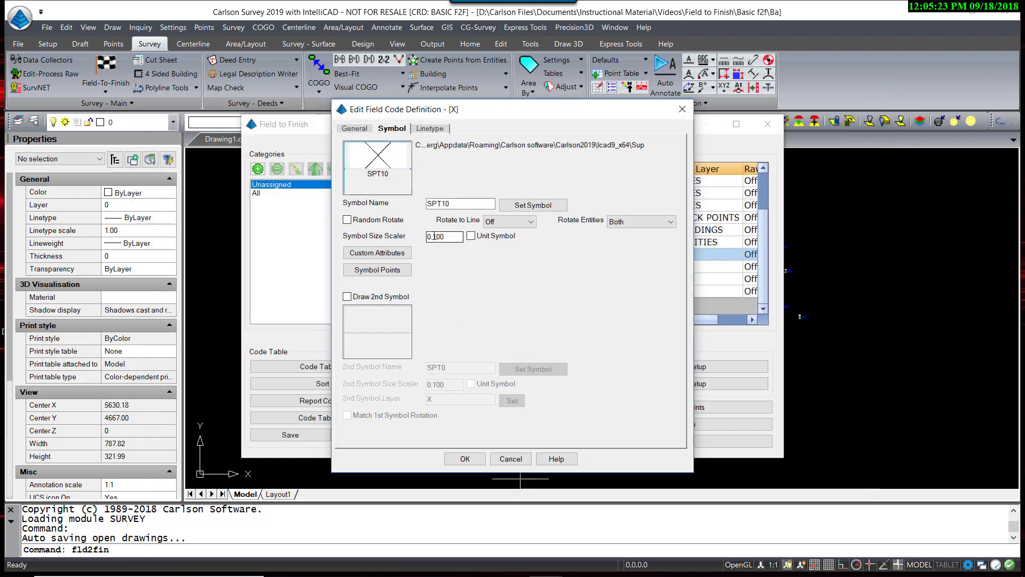
double_click(434, 236)
type("0.05")
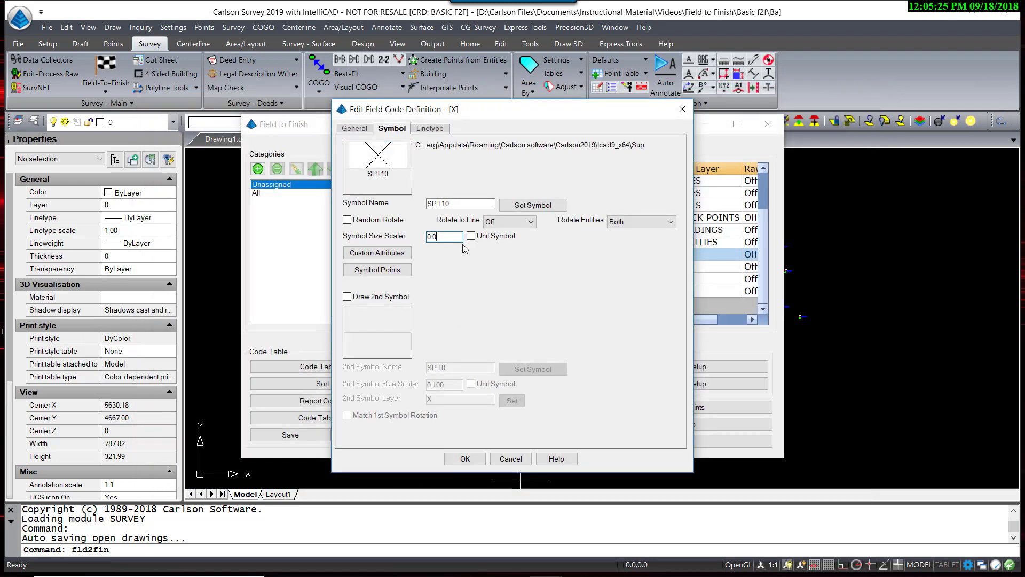
left_click(365, 130)
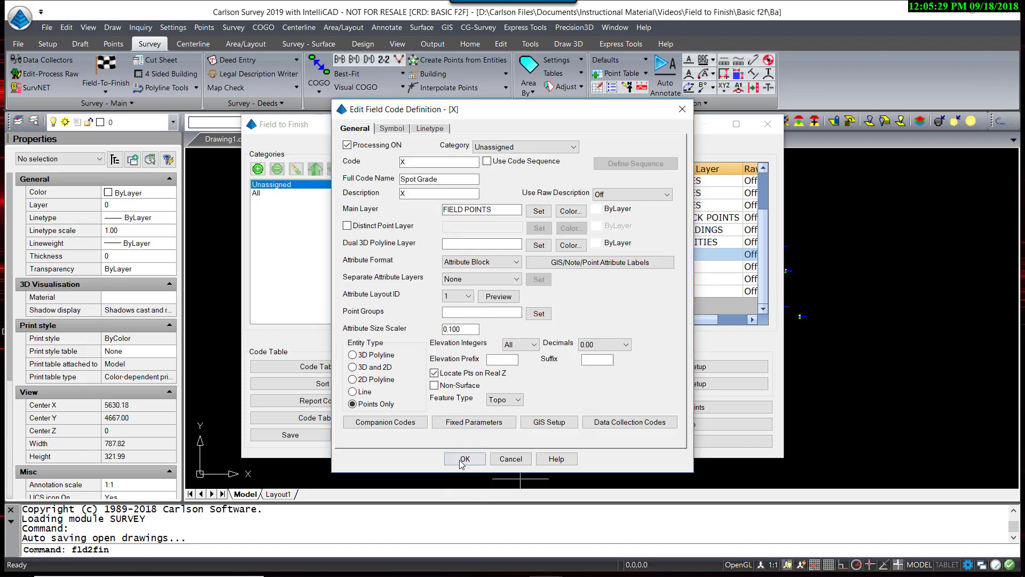
left_click(465, 459)
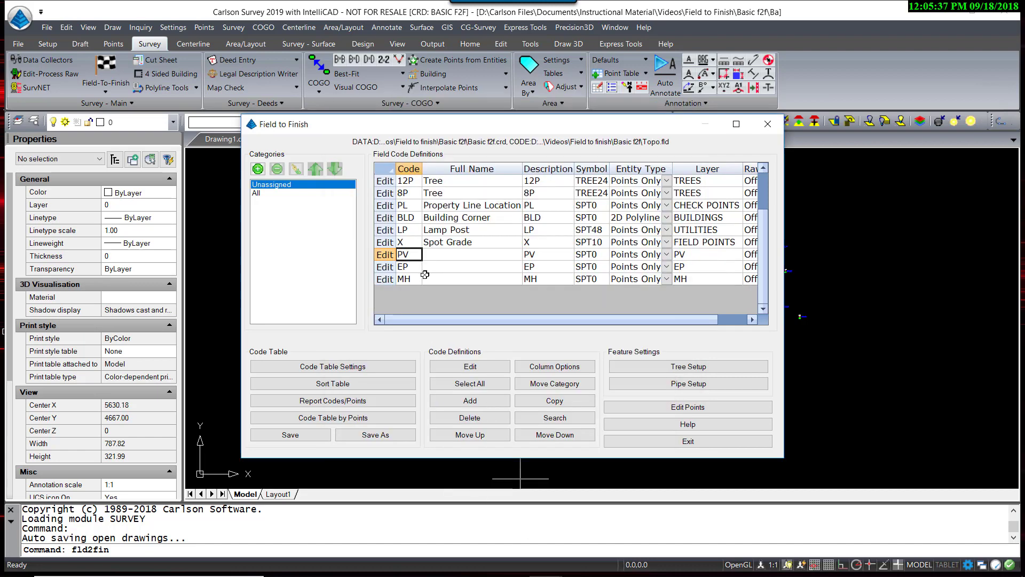
- Define PV as 'Edge of Paved Driveway', 3D polylines on the PAVEMENT layer
left_click(390, 255)
left_click(416, 180)
type("Edge")
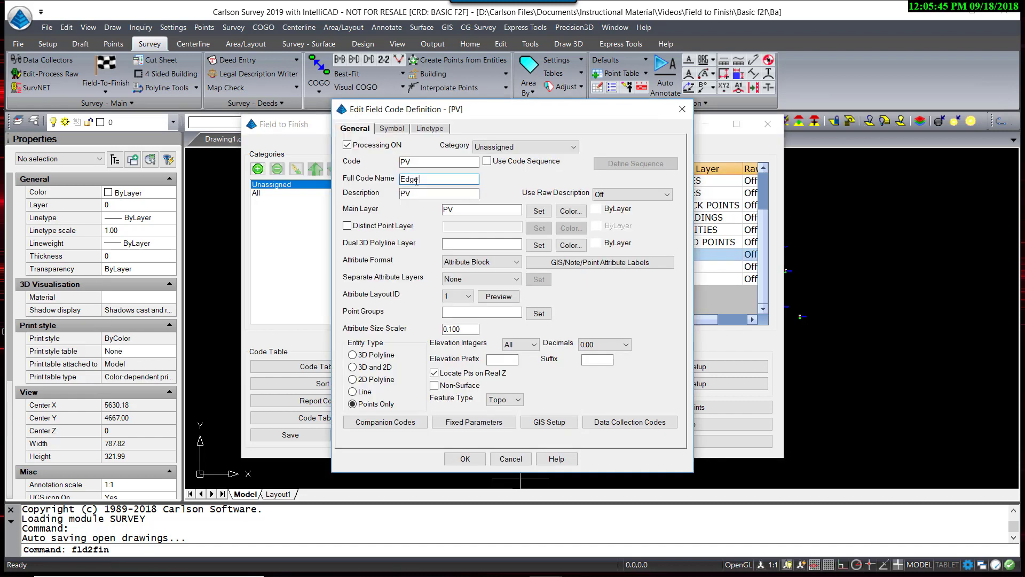
type(" of Paved Driveway")
key("Tab")
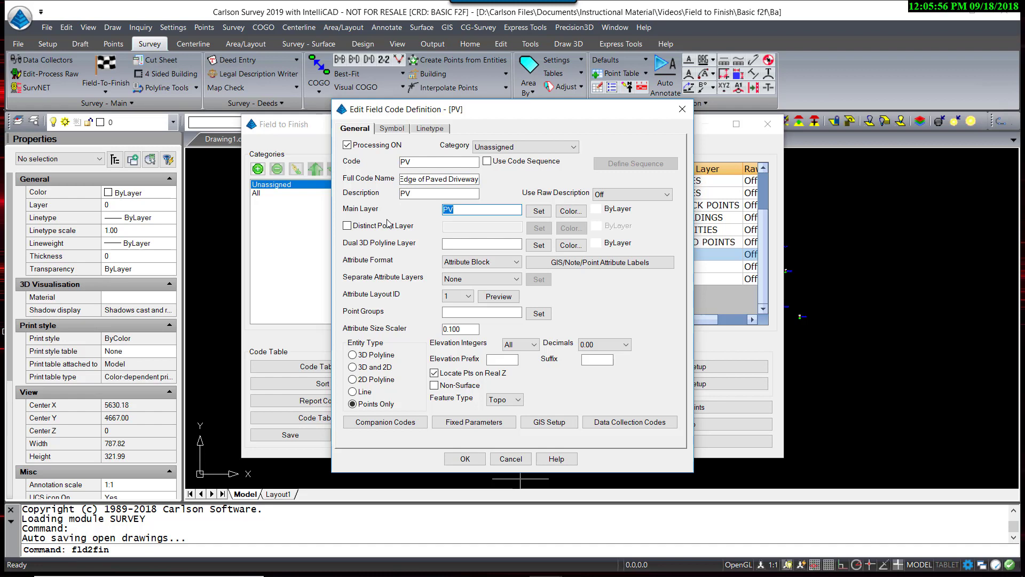
type("PAVEMENT")
left_click(353, 355)
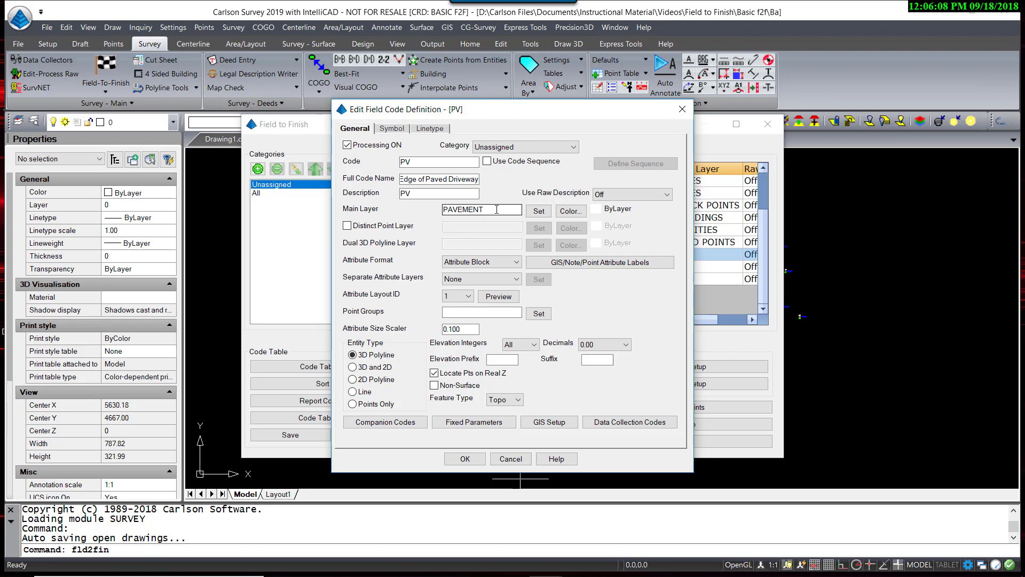
left_click(465, 458)
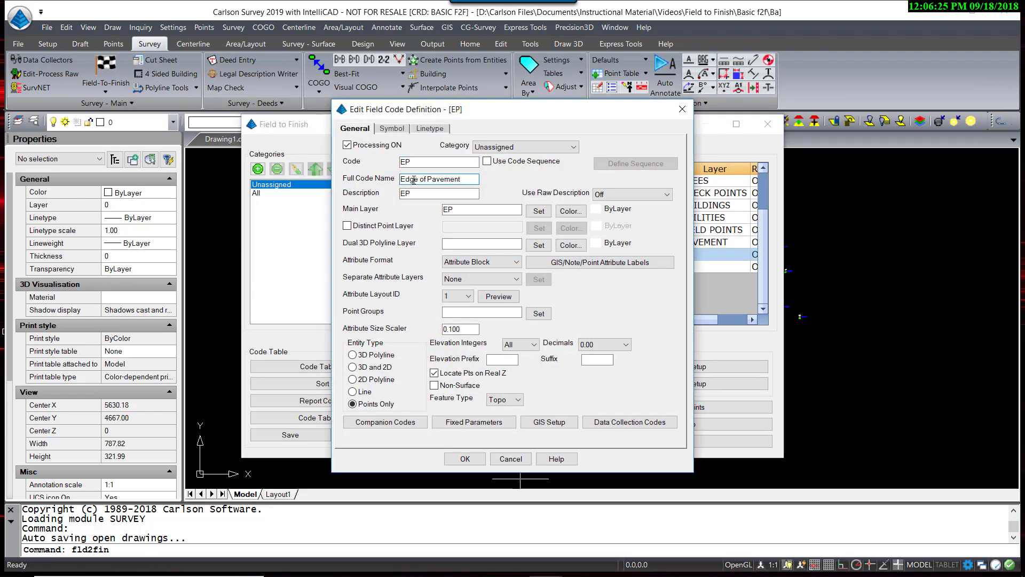
- Put EP on the PAVMENT layer drawn as 3D polylines
type("PA")
type("V")
type("MENT")
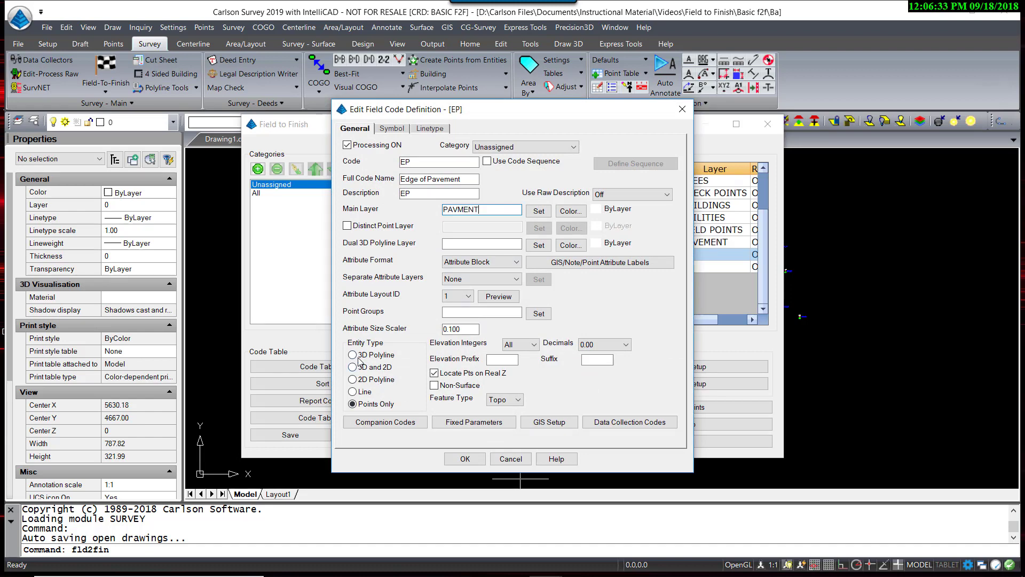
left_click(352, 355)
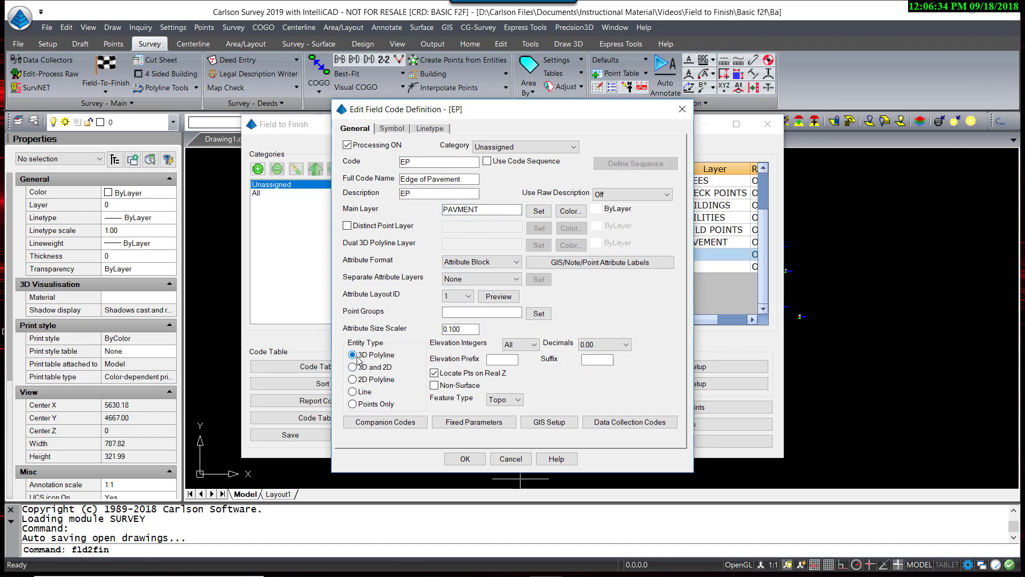
- Add a new MH code named 'Manhole' on the UTILITES layer
left_click(465, 459)
left_click(387, 255)
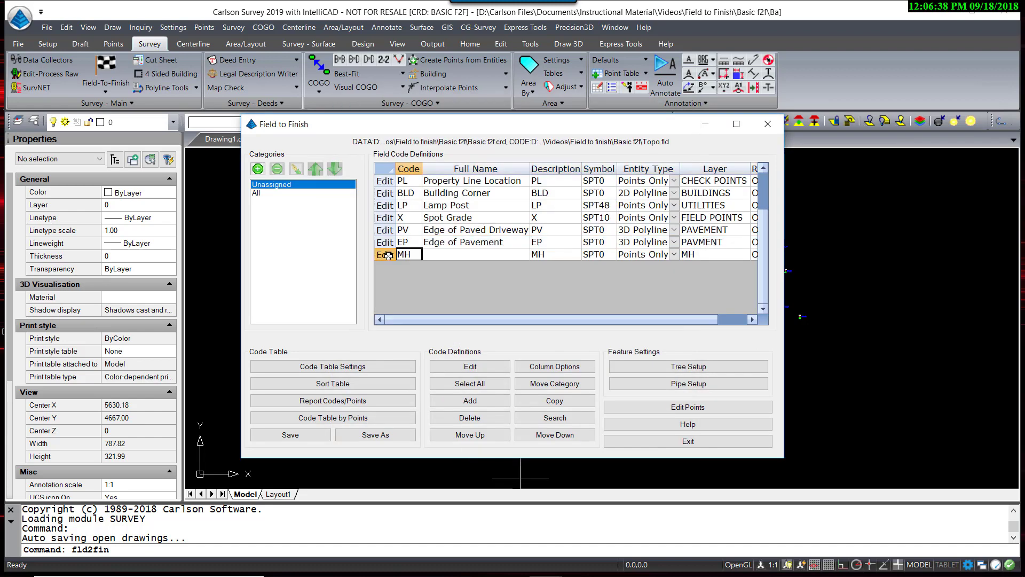
type("MH")
left_click(388, 255)
left_click(427, 179)
type("Manhole")
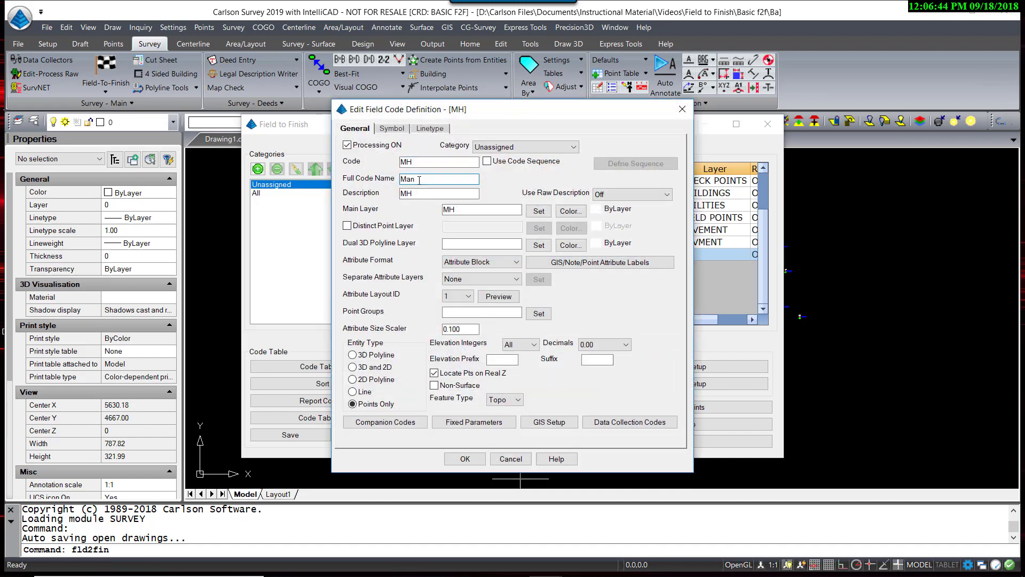
key("Tab")
key("Tab")
type("U")
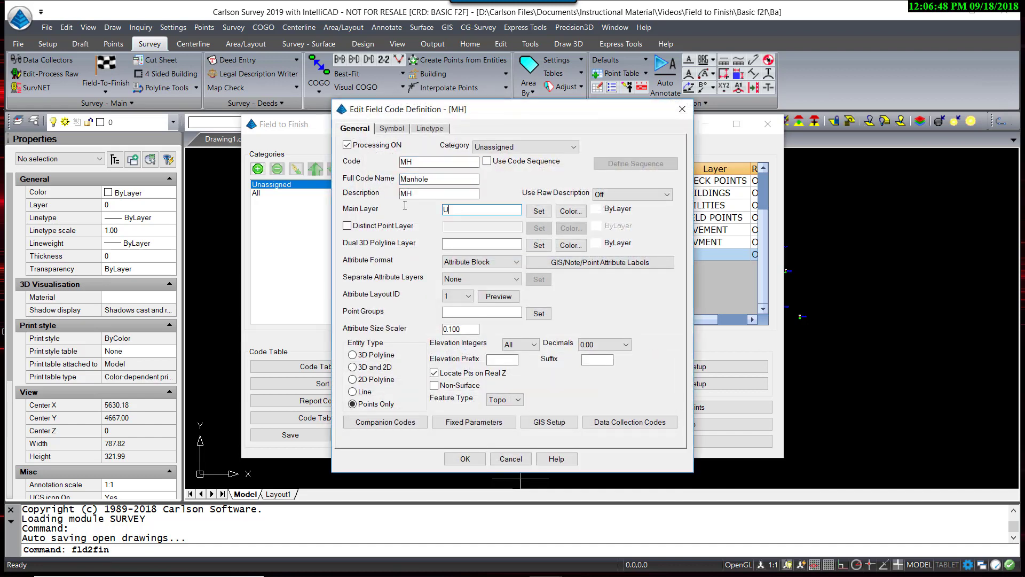
type("TILITES")
- Assign MH the INLET6 symbol from the Inlets & Manholes category
key("ctrl+Tab")
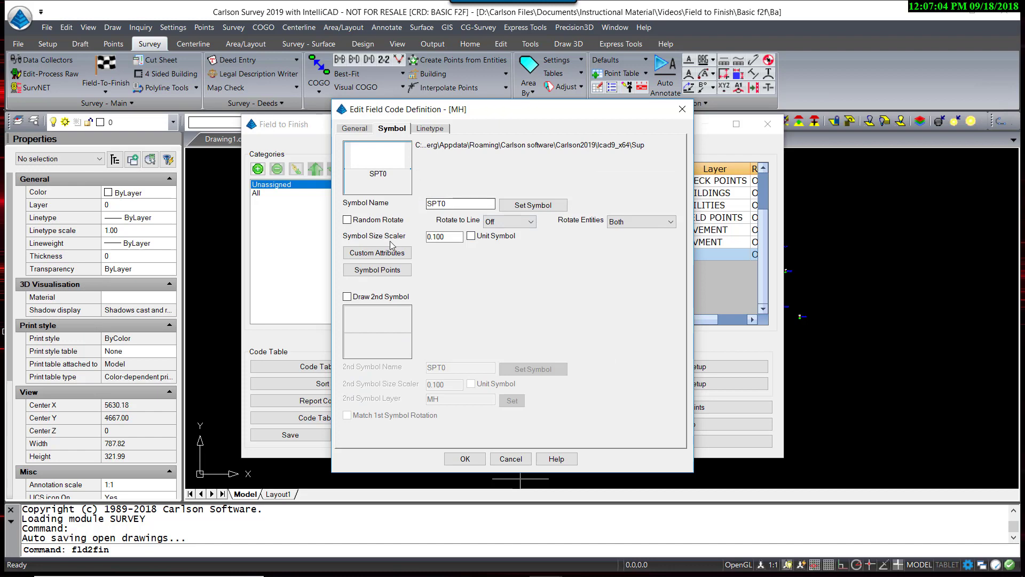
left_click(380, 151)
left_click(320, 118)
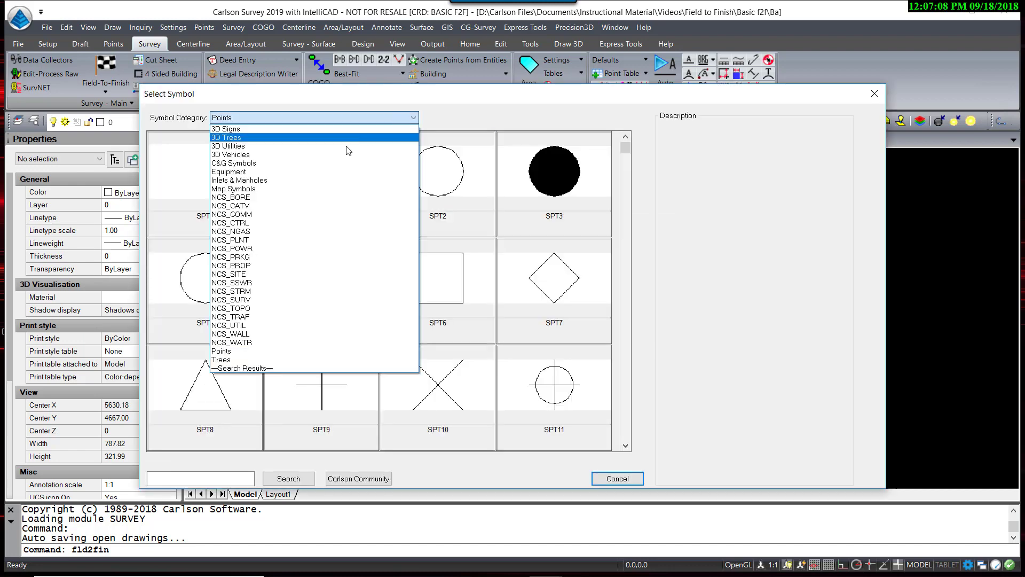
left_click(251, 182)
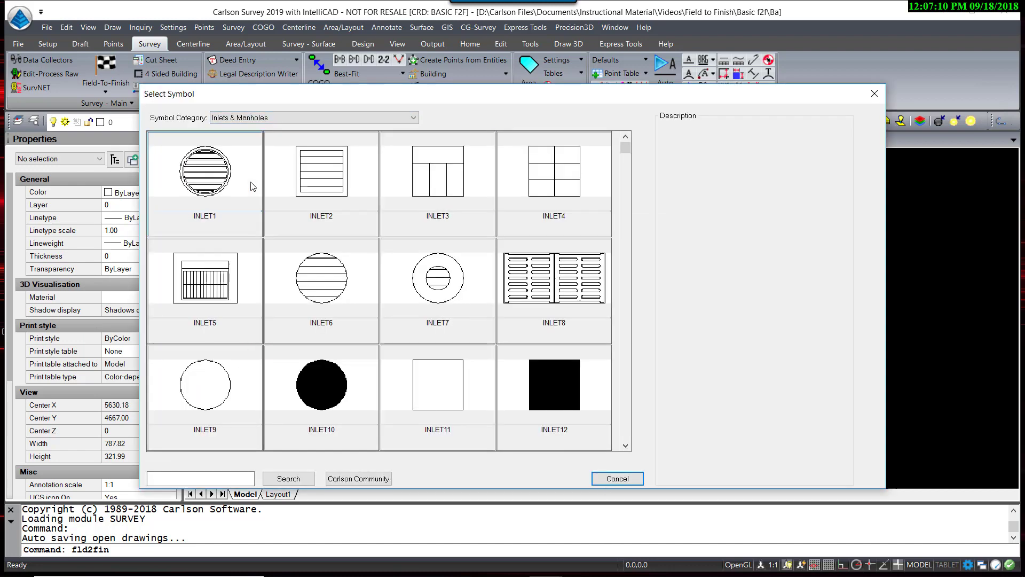
left_click(337, 294)
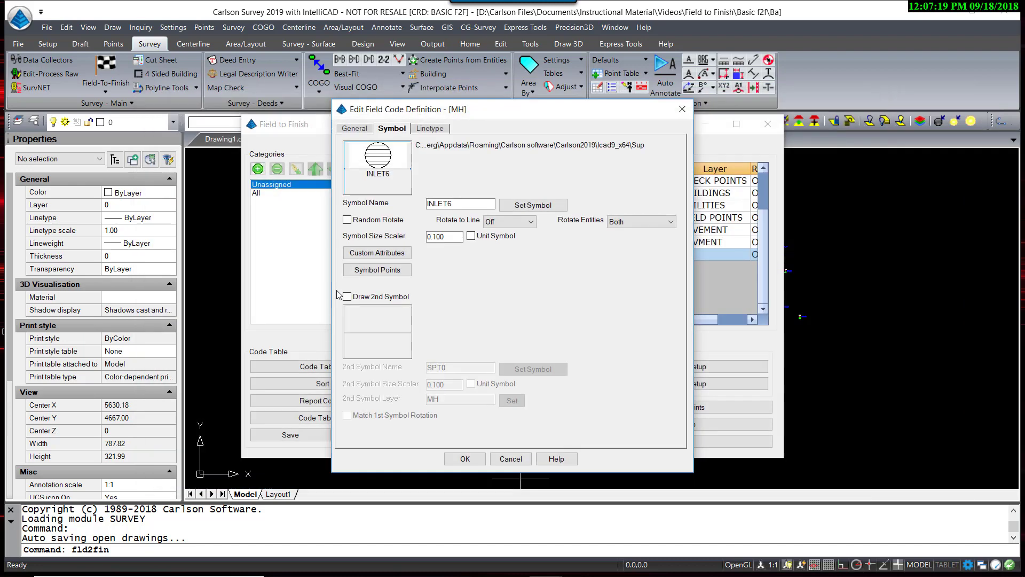
left_click(465, 459)
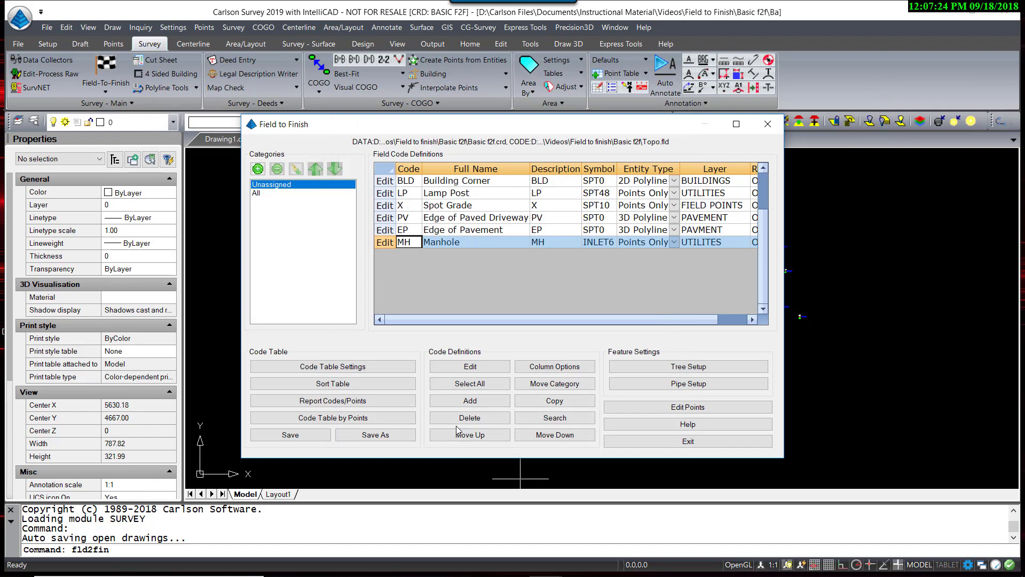
- Save the Topo.fld code table and draw points 1–54 with points, lines and symbols
left_click(300, 435)
left_click(683, 443)
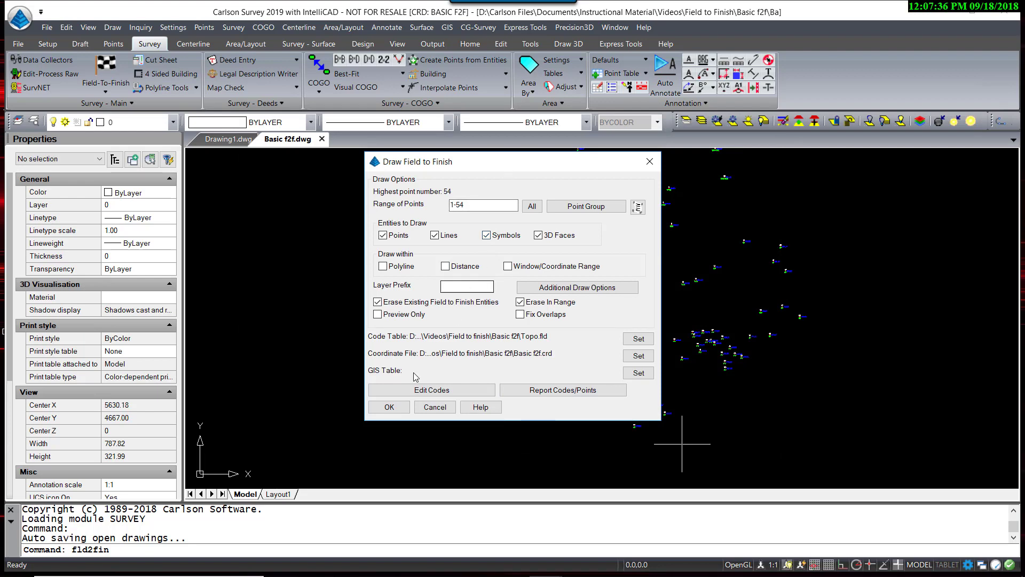
left_click(389, 407)
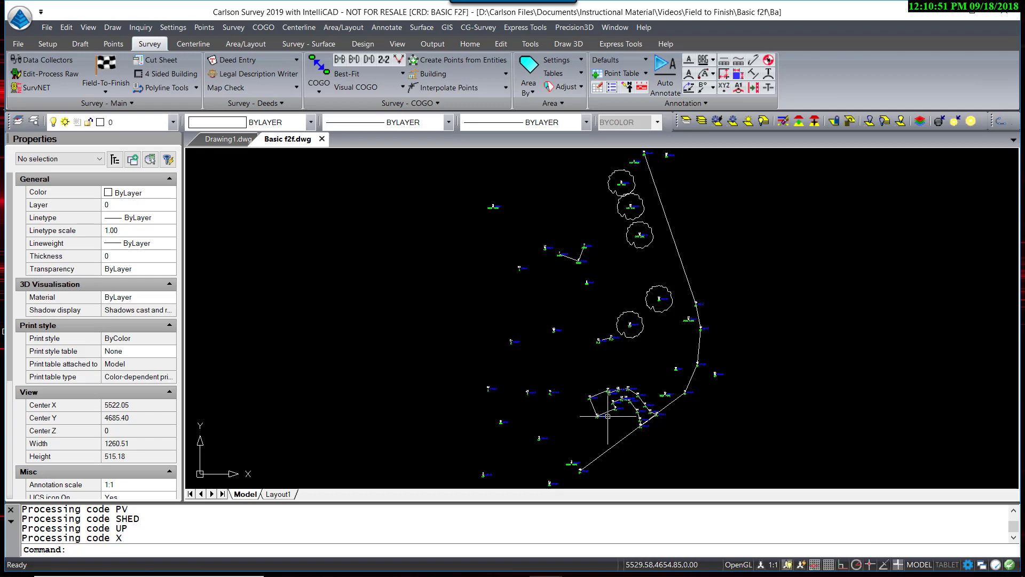
scroll(665, 429, "up", 8)
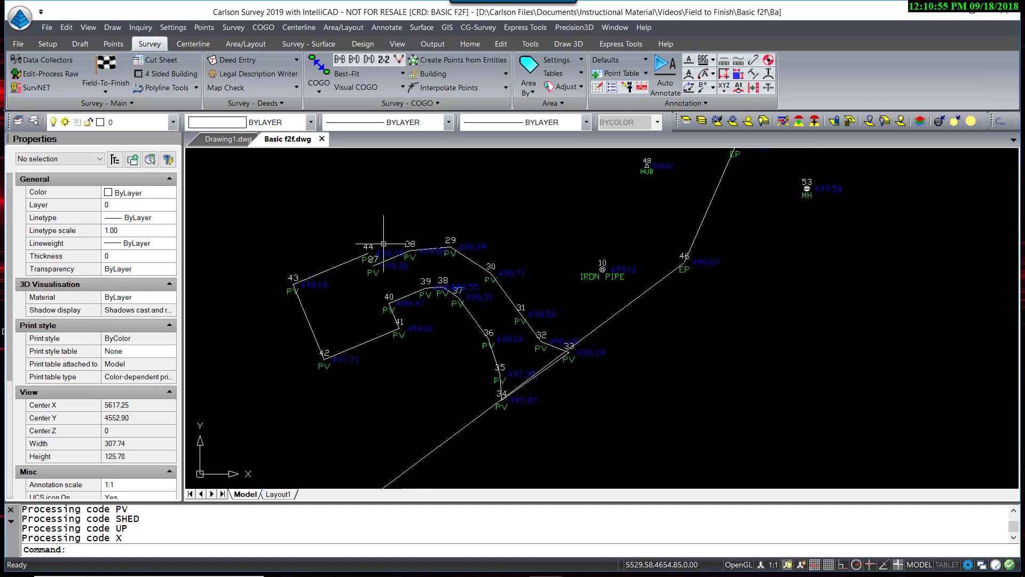
scroll(543, 358, "down", 4)
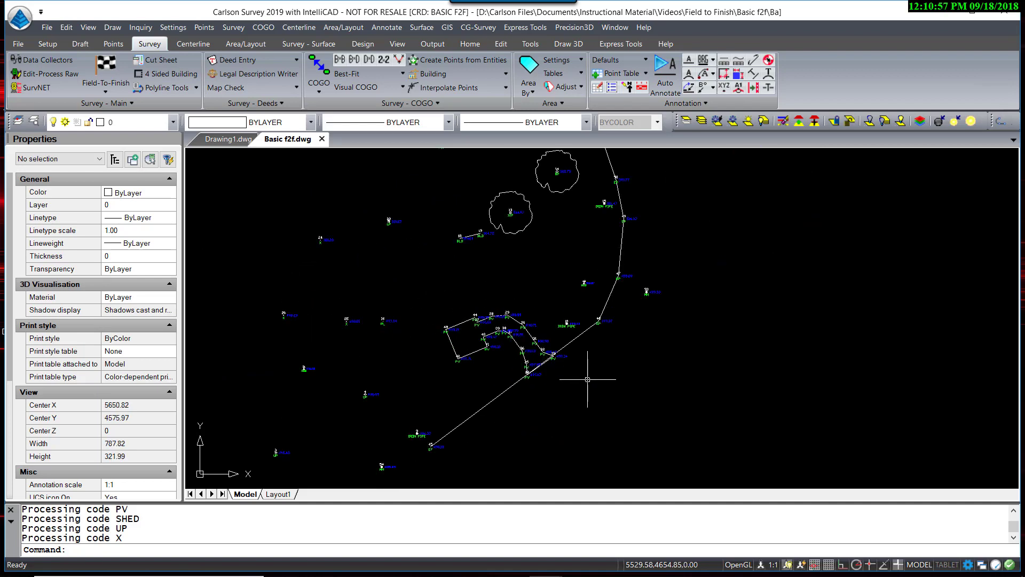
scroll(544, 392, "up", 6)
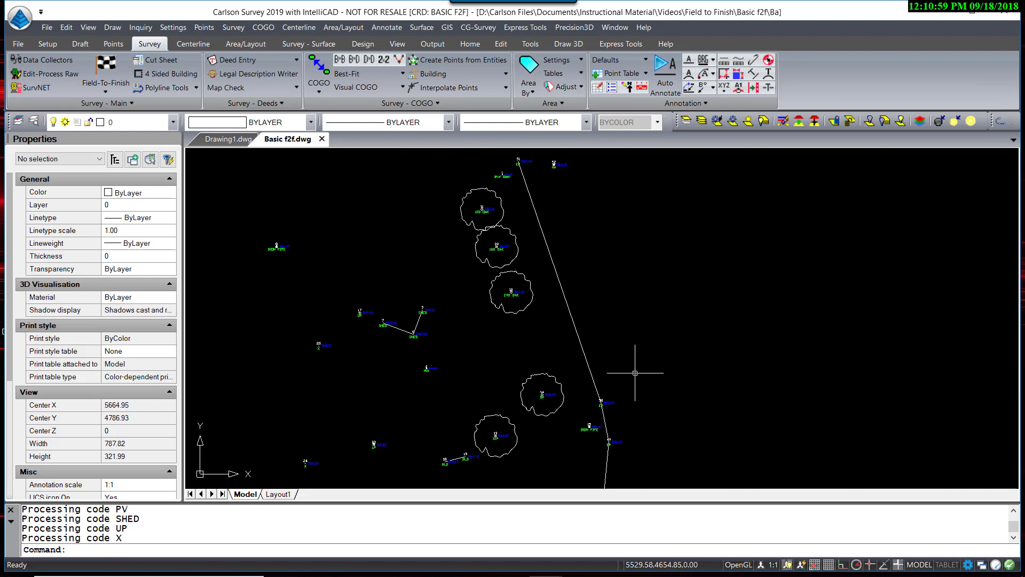
scroll(415, 382, "up", 3)
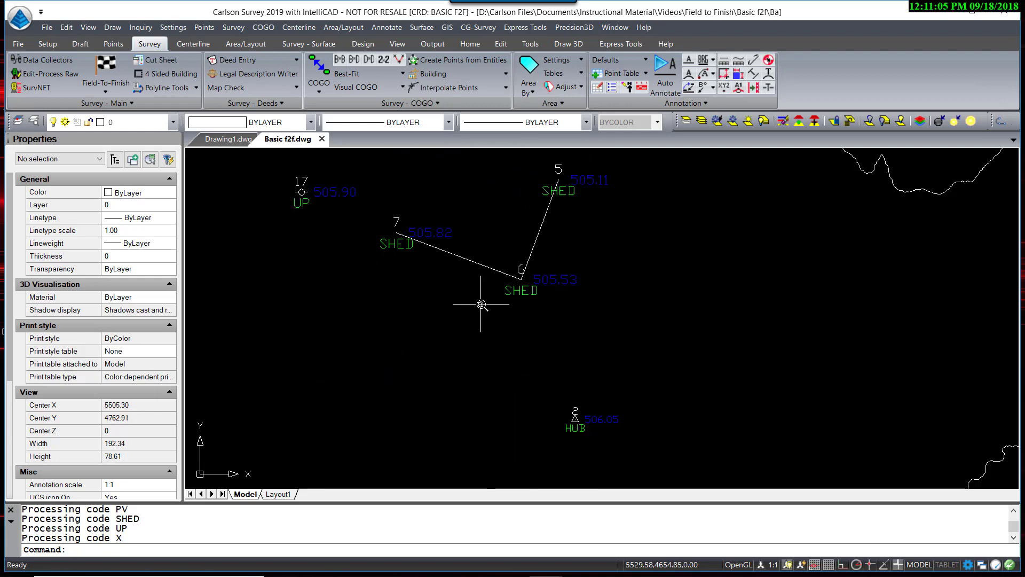
scroll(528, 299, "down", 5)
scroll(522, 392, "up", 4)
scroll(523, 392, "up", 2)
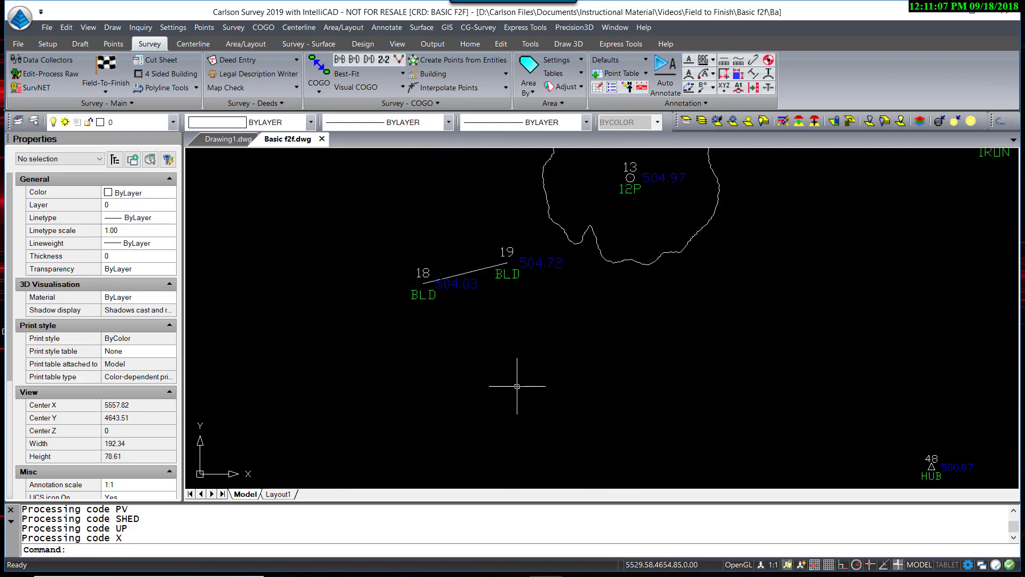
scroll(522, 378, "down", 3)
scroll(378, 388, "up", 3)
scroll(515, 377, "up", 3)
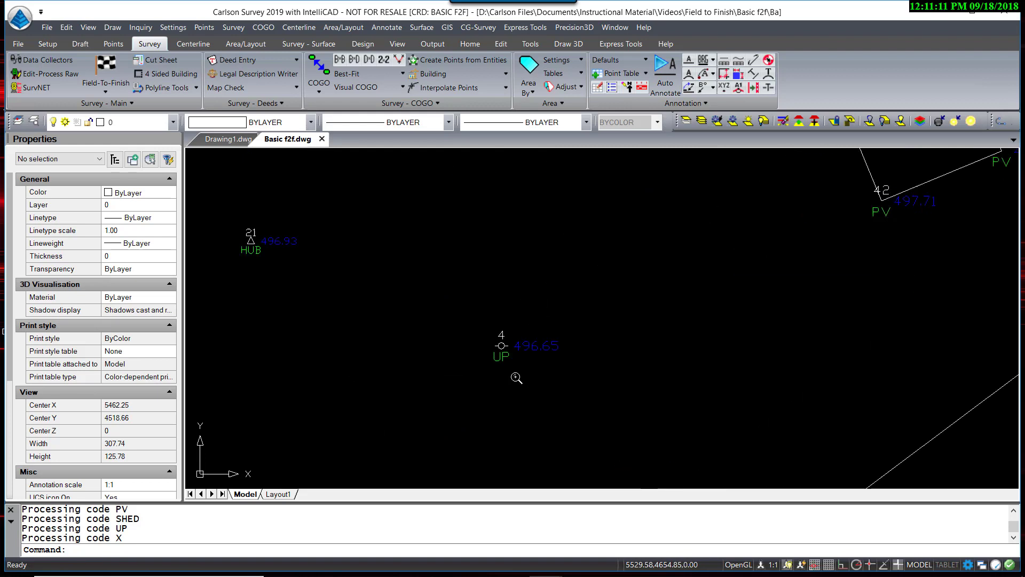
scroll(511, 361, "down", 1)
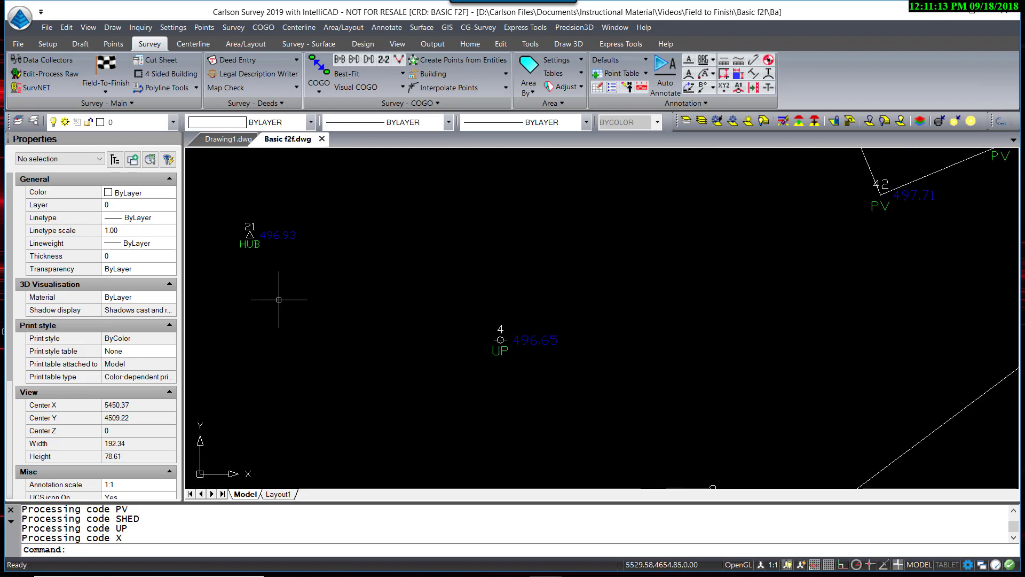
middle_click_drag(337, 298, 423, 216)
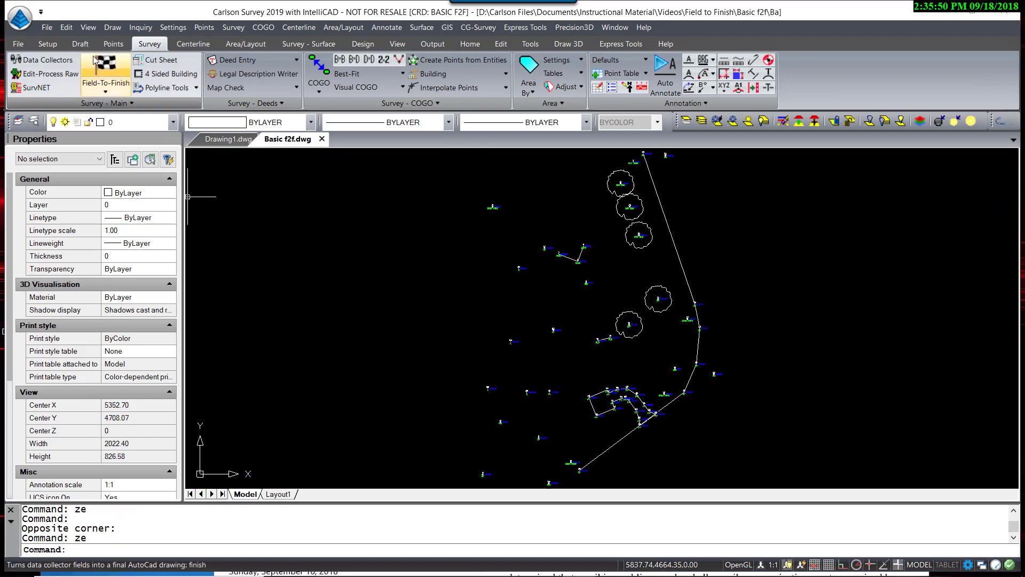
- Load all 136 drawn entities into the Carlson 3D Viewer via the Drawing Viewer, colored by elevation
left_click(87, 28)
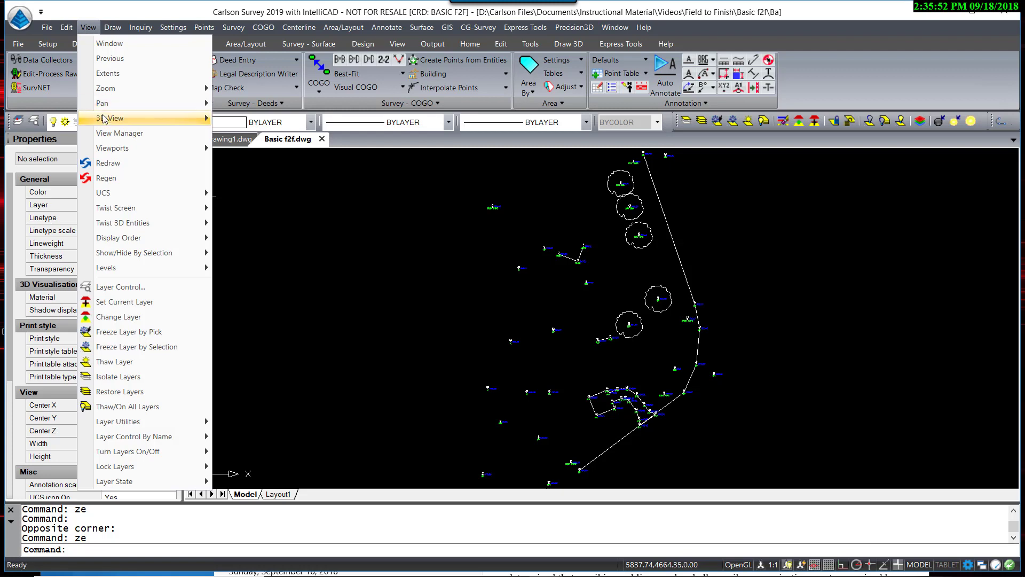
mouse_move(107, 121)
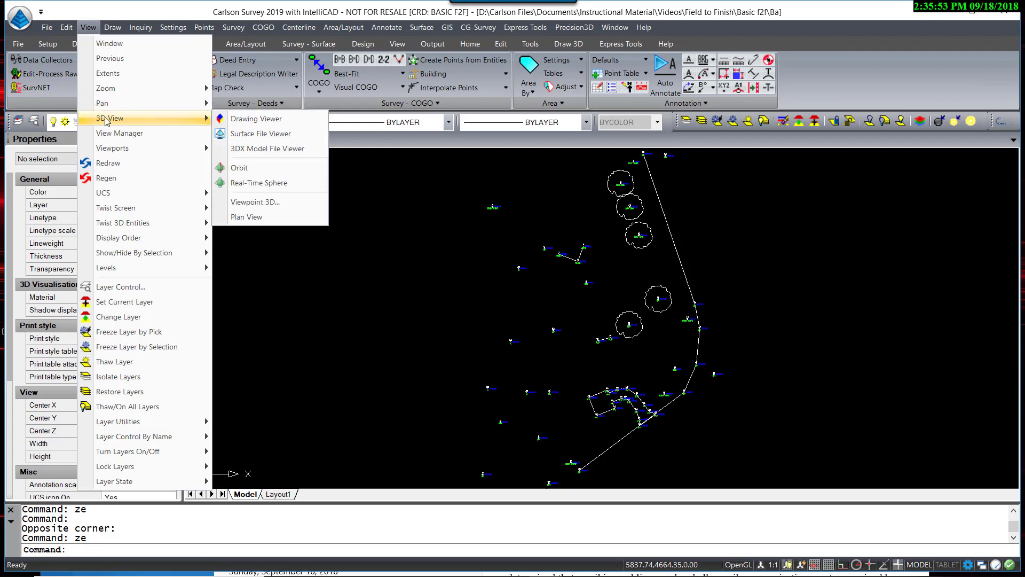
left_click(255, 119)
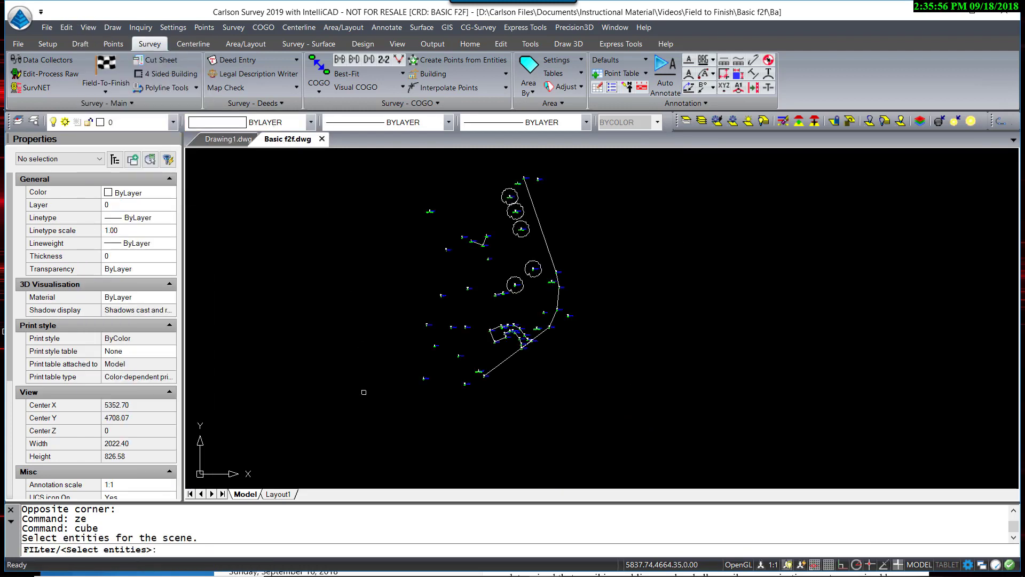
left_click(357, 426)
left_click(629, 147)
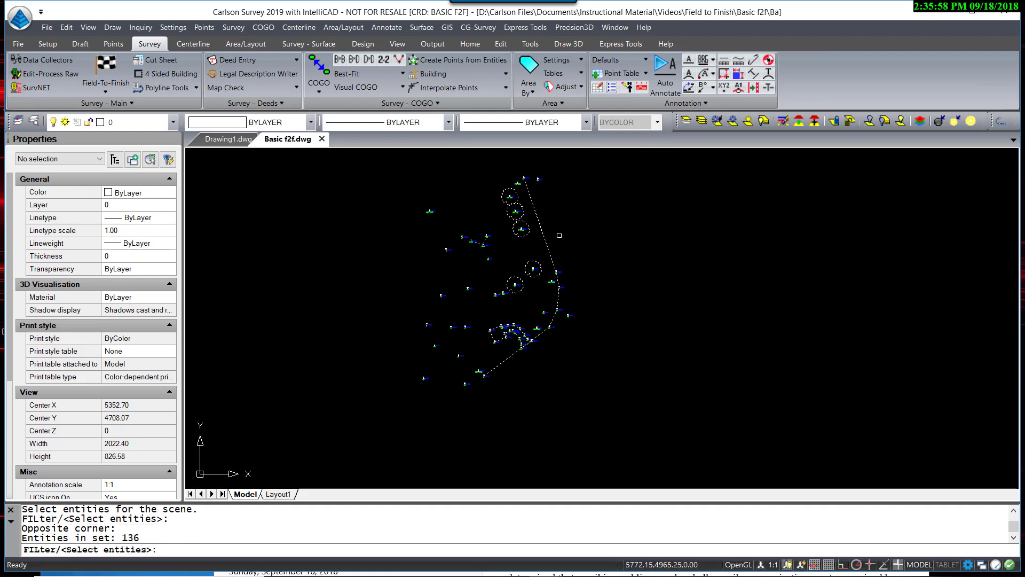
key("Return")
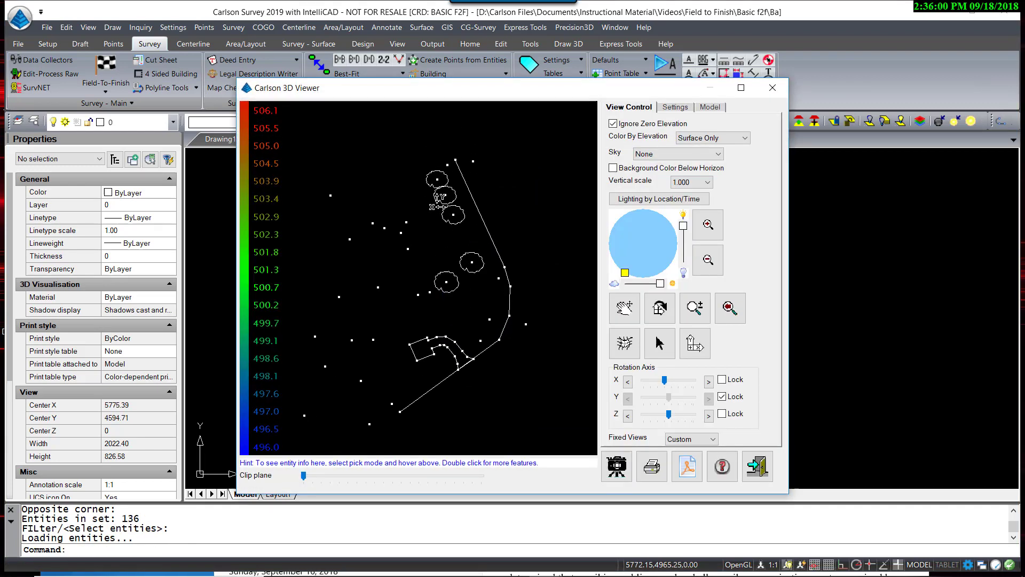
left_click_drag(438, 200, 425, 376)
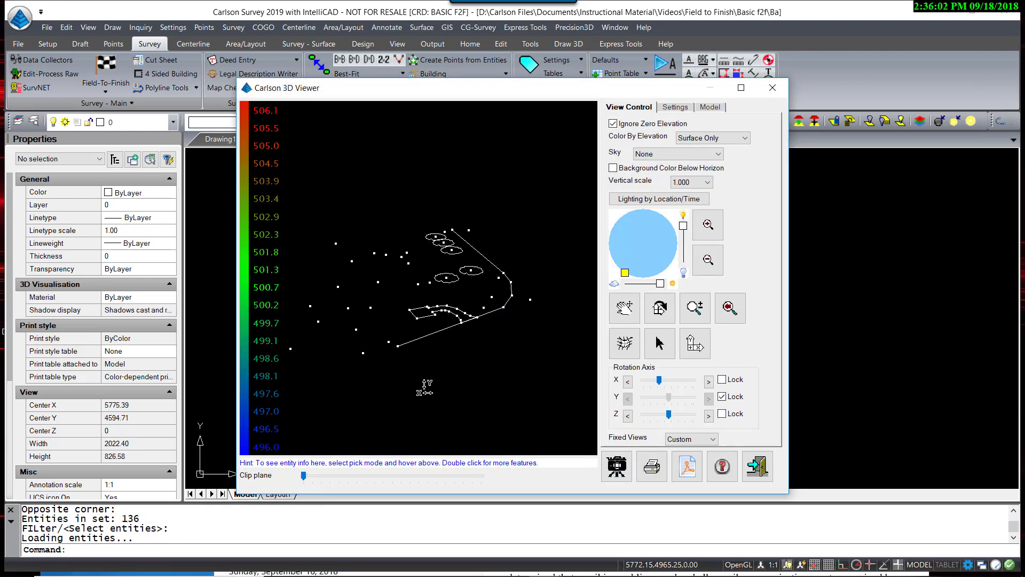
scroll(500, 295, "up", 3)
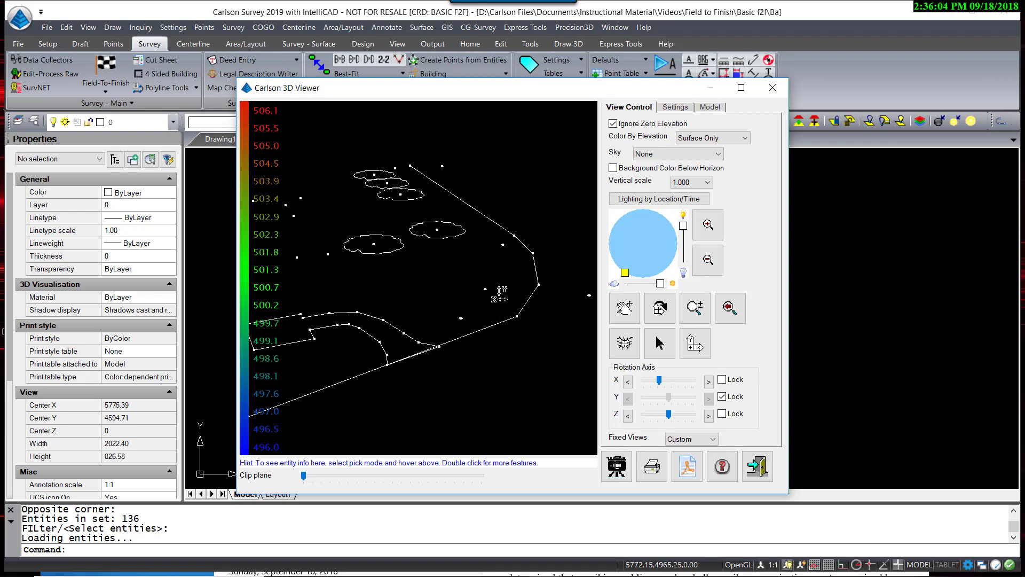
scroll(499, 294, "down", 2)
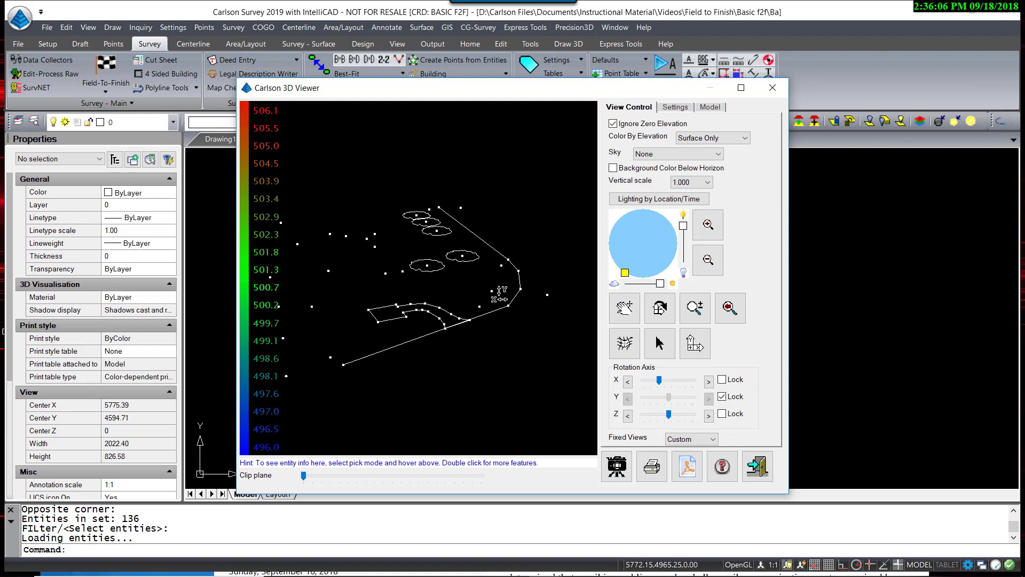
mouse_move(387, 393)
left_mouse_down()
mouse_move(450, 390)
mouse_move(377, 340)
mouse_move(387, 276)
left_mouse_up()
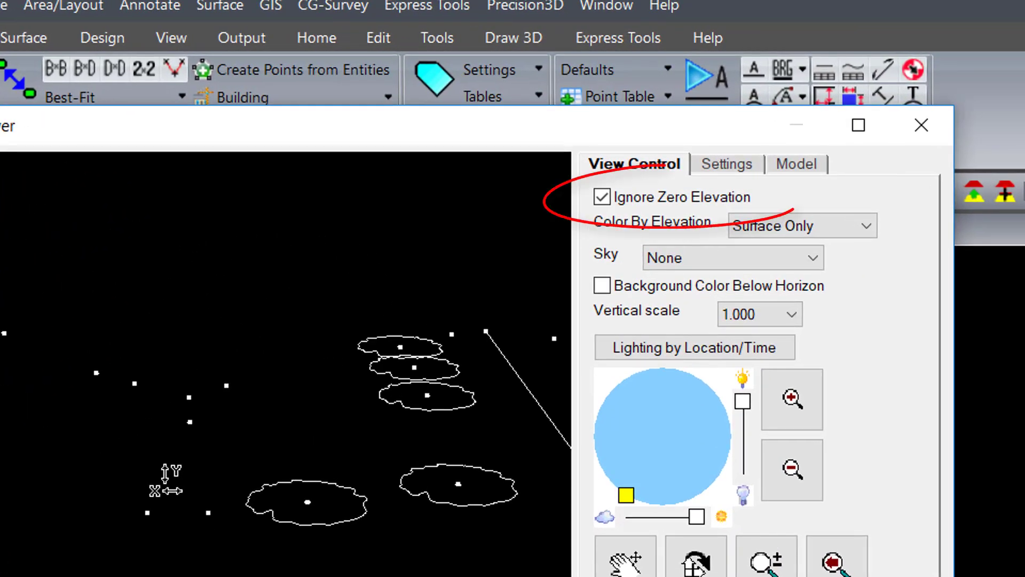